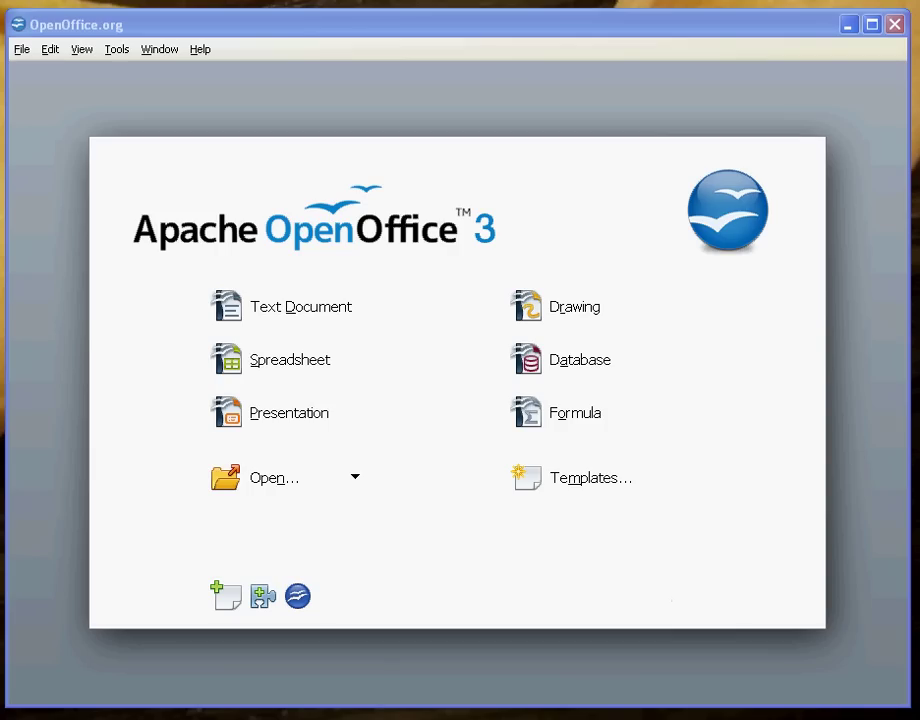
# - Create a new blank Writer text document from the Start Center
pyautogui.click(310, 313)
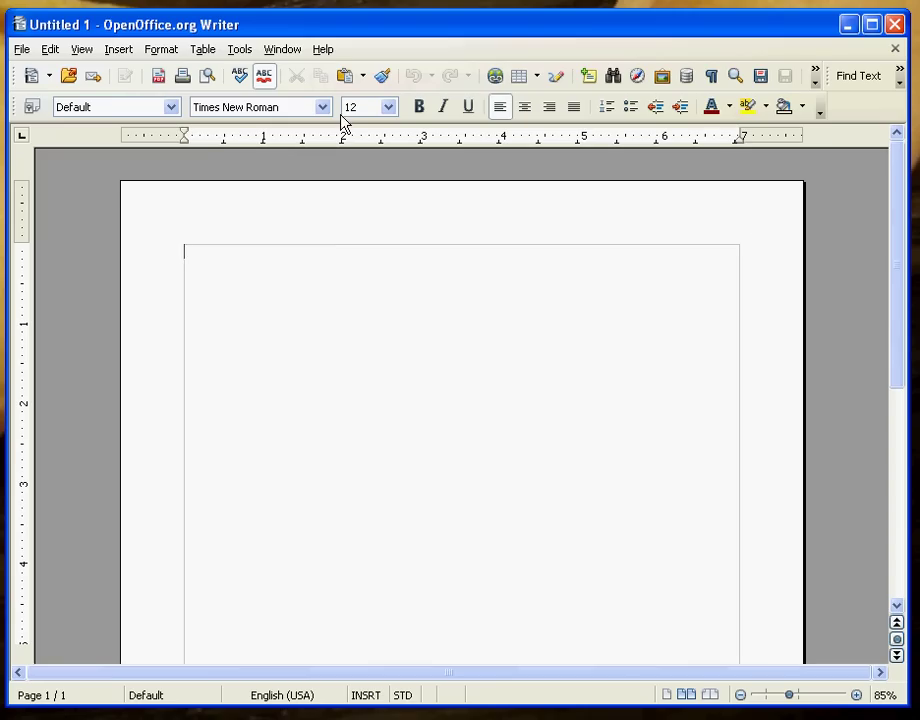
# - Add a default page header, right-aligned, containing the student's last name
pyautogui.click(111, 51)
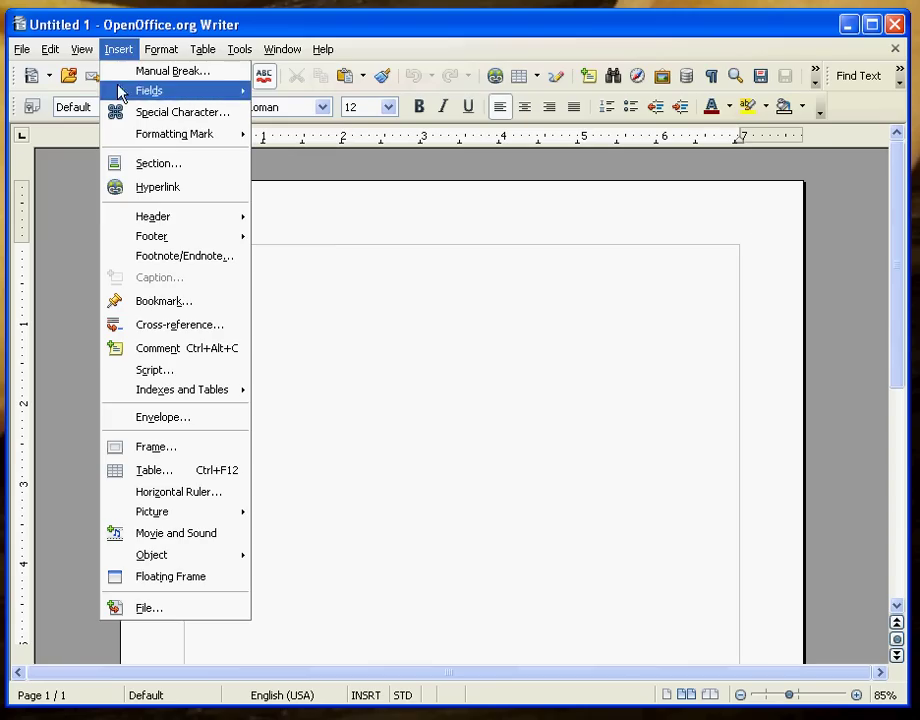
pyautogui.moveTo(197, 220)
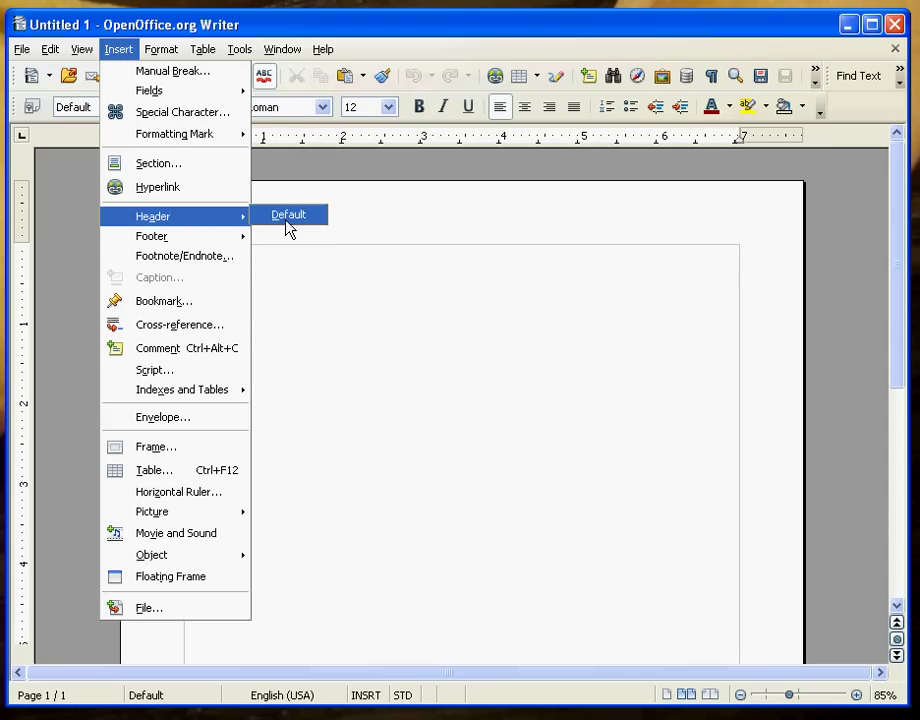
pyautogui.click(288, 228)
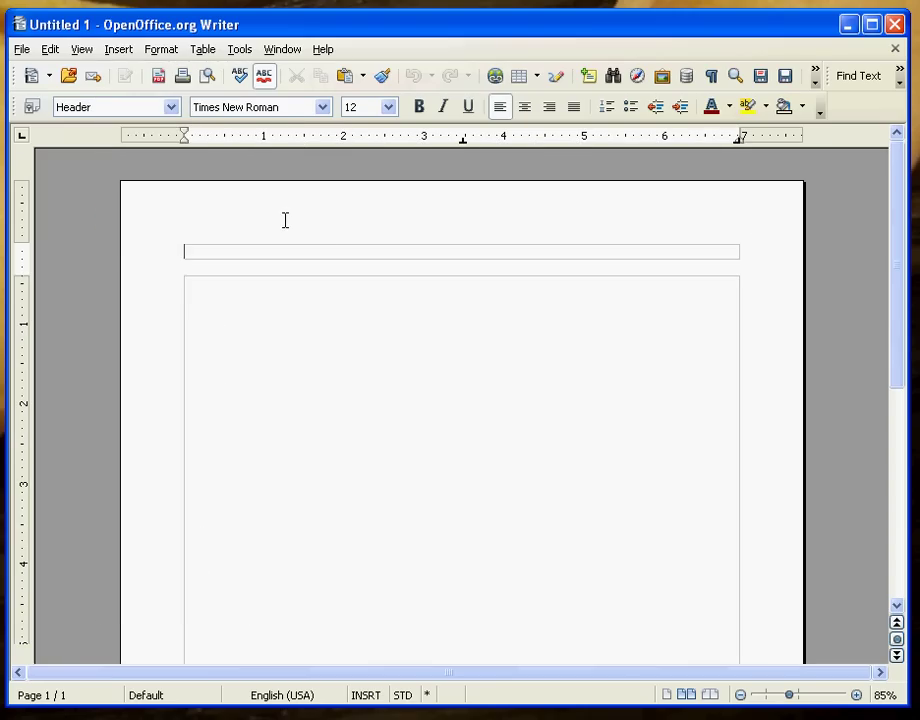
pyautogui.click(549, 107)
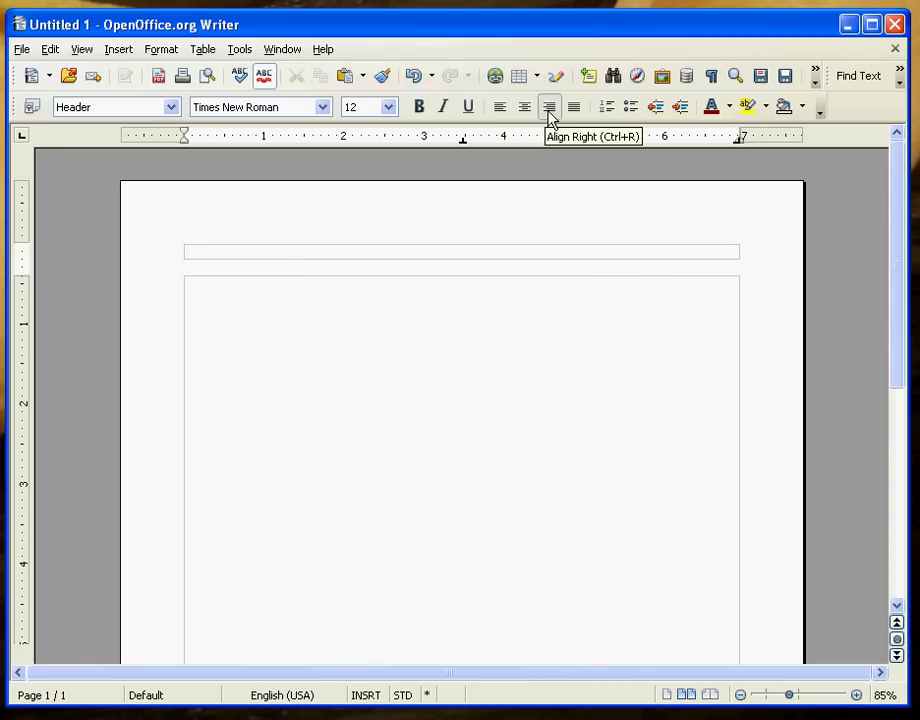
pyautogui.write('Wood')
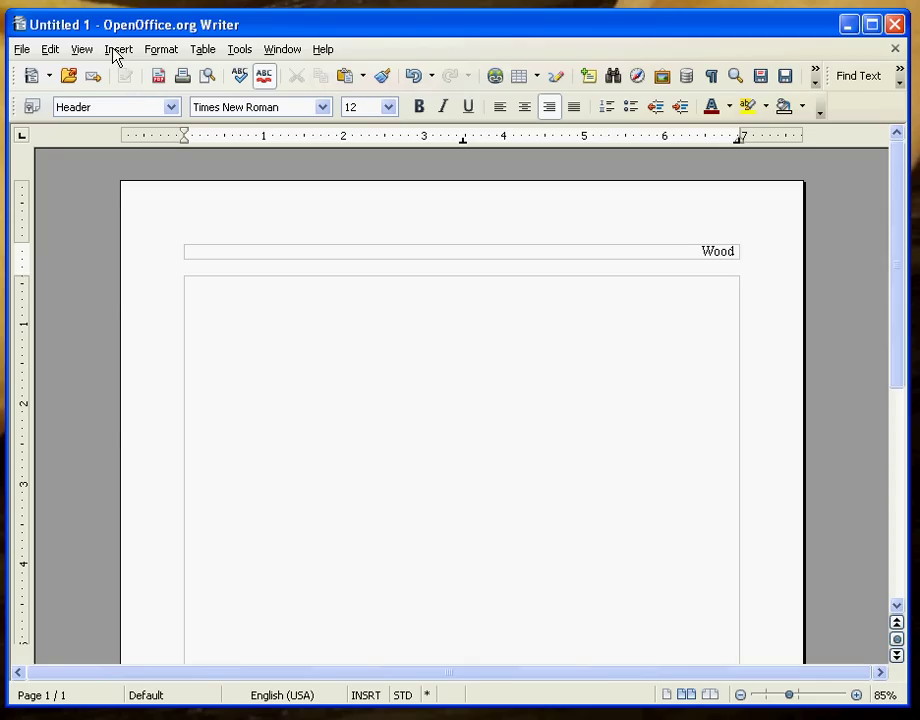
# - Insert a page number field after the header's last name and confirm 12-point Times New Roman
pyautogui.click(116, 50)
pyautogui.moveTo(144, 92)
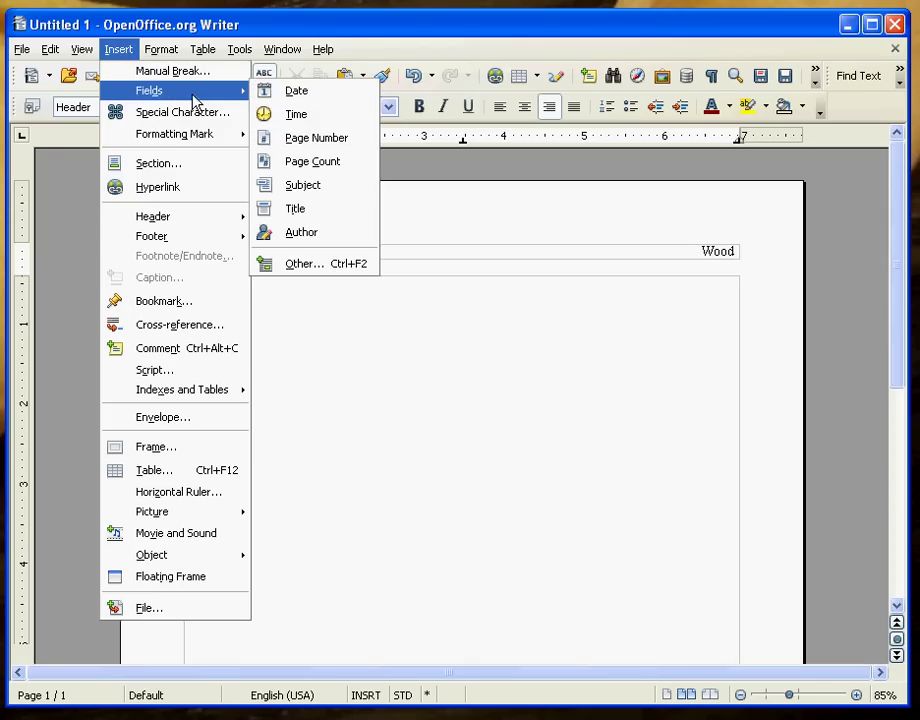
pyautogui.click(333, 140)
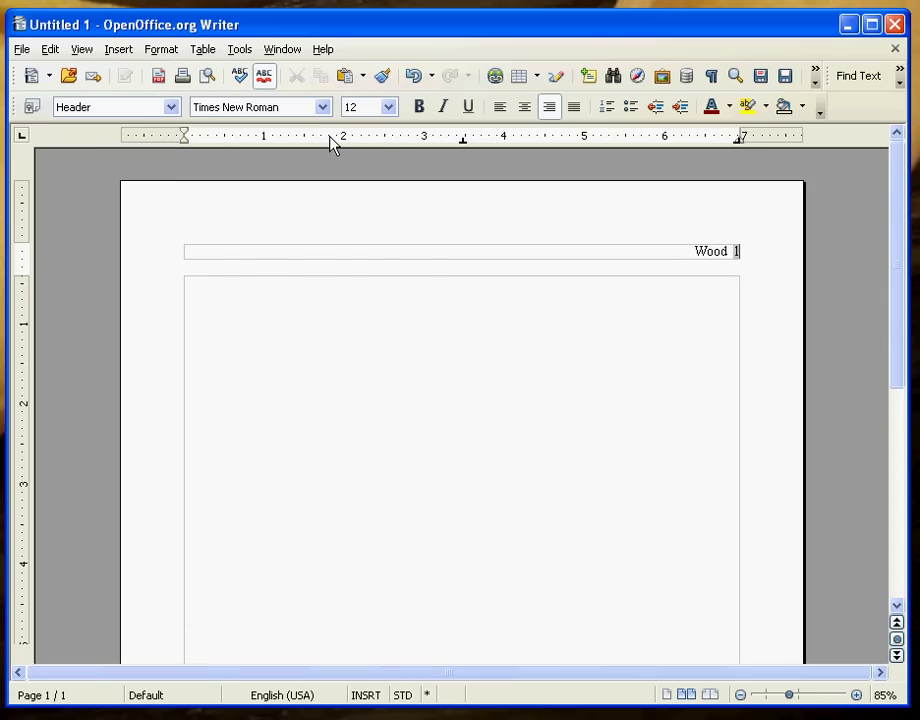
pyautogui.click(434, 249)
pyautogui.click(364, 107)
pyautogui.click(209, 293)
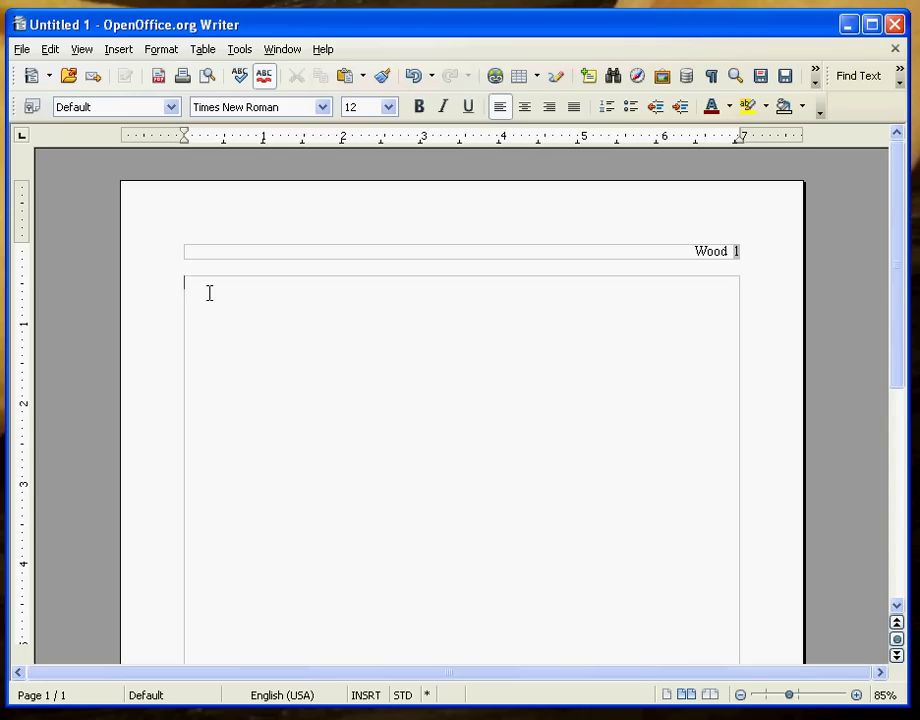
# - Set the body paragraph's line spacing to Double in Format > Paragraph
pyautogui.click(162, 50)
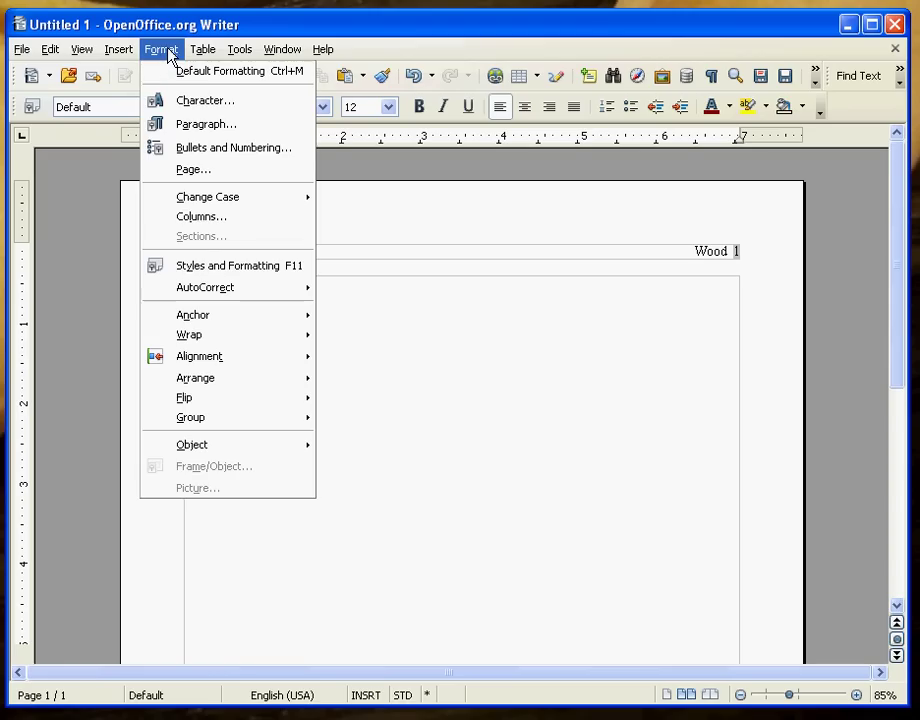
pyautogui.click(195, 125)
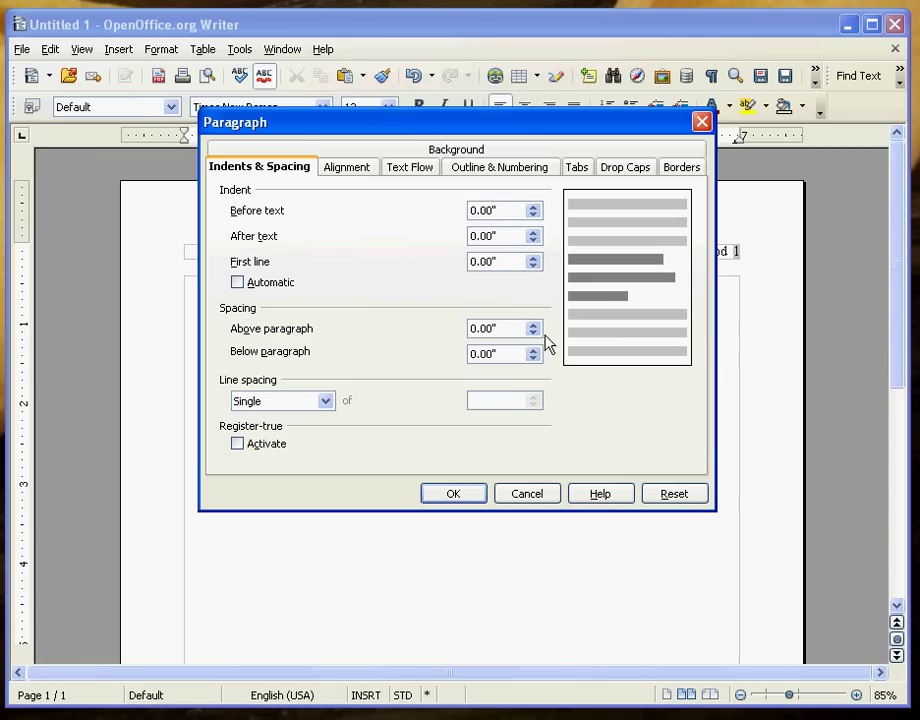
pyautogui.click(518, 353)
pyautogui.click(325, 406)
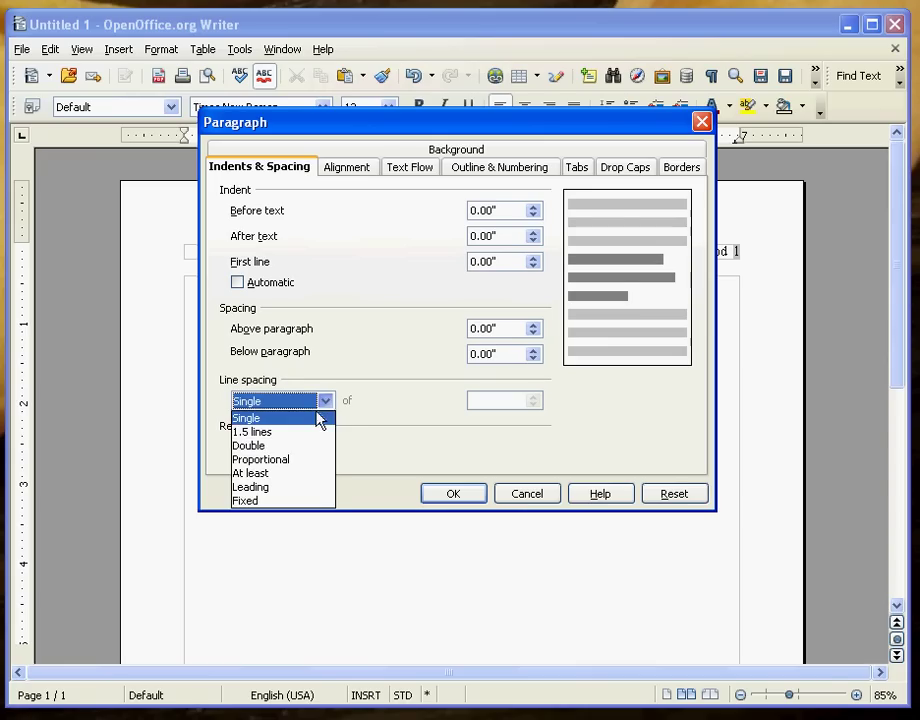
pyautogui.click(302, 446)
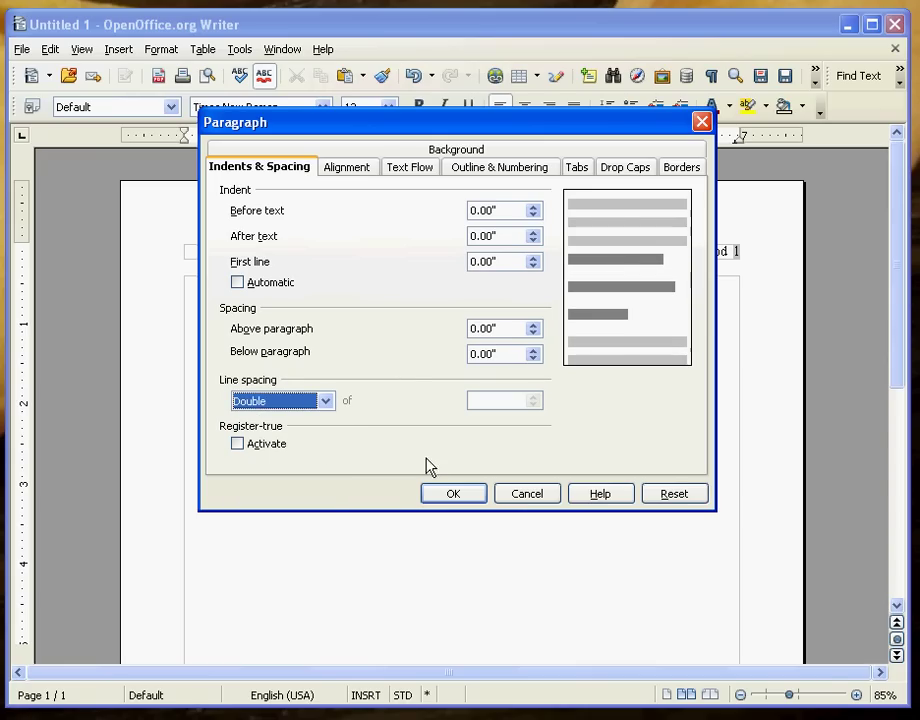
pyautogui.click(466, 497)
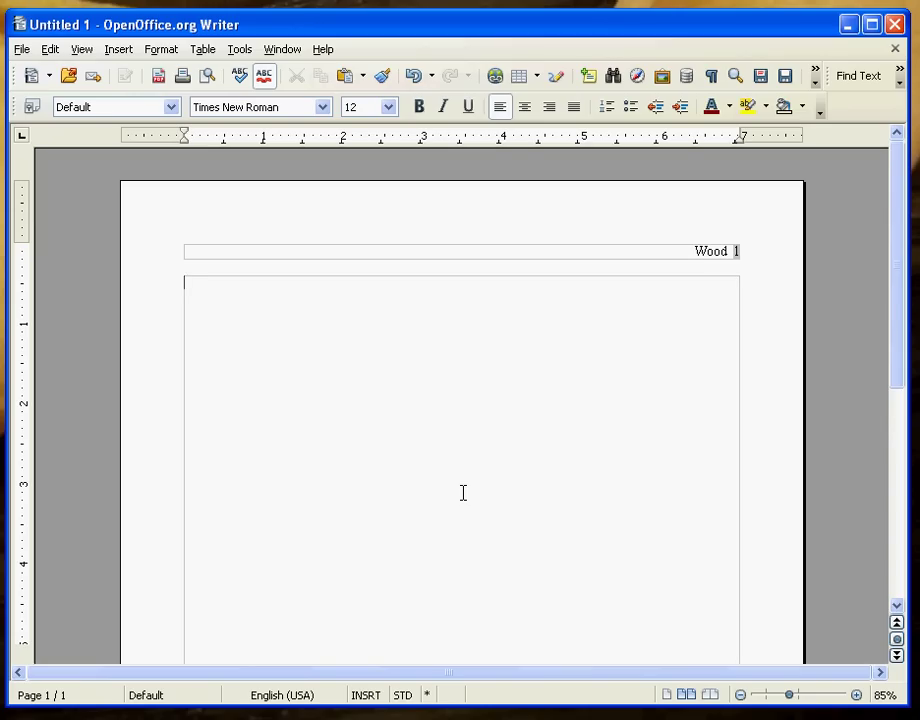
# - Type the student's name, September 8, 2012, English 1301 and Practice Assignment on separate lines
pyautogui.press('Return')
pyautogui.write('D')
pyautogui.press('BackSpace')
pyautogui.write('Sept')
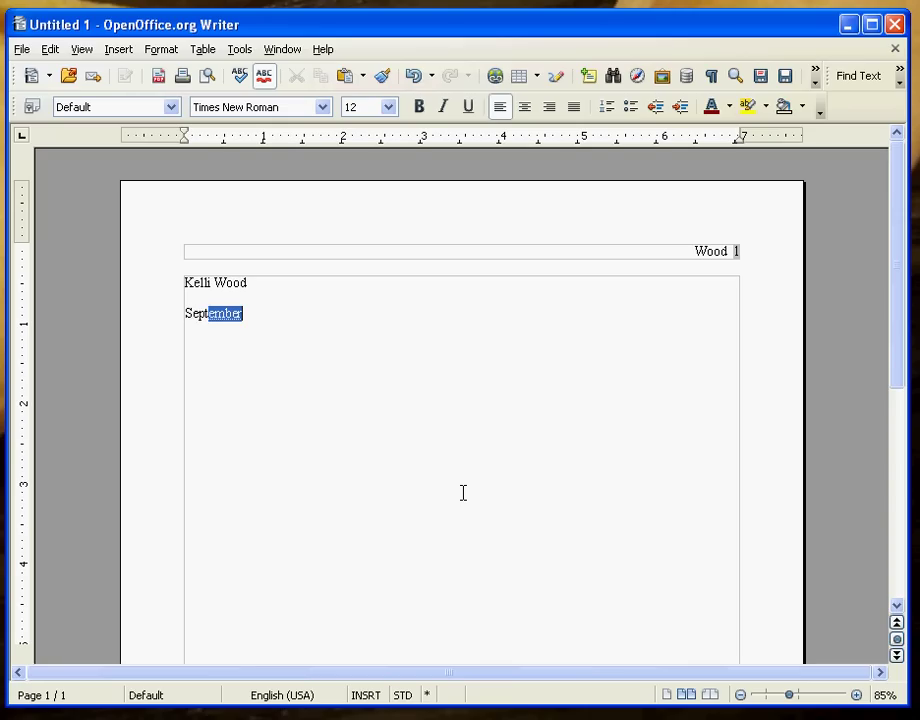
pyautogui.press('Return')
pyautogui.write('8, 2012')
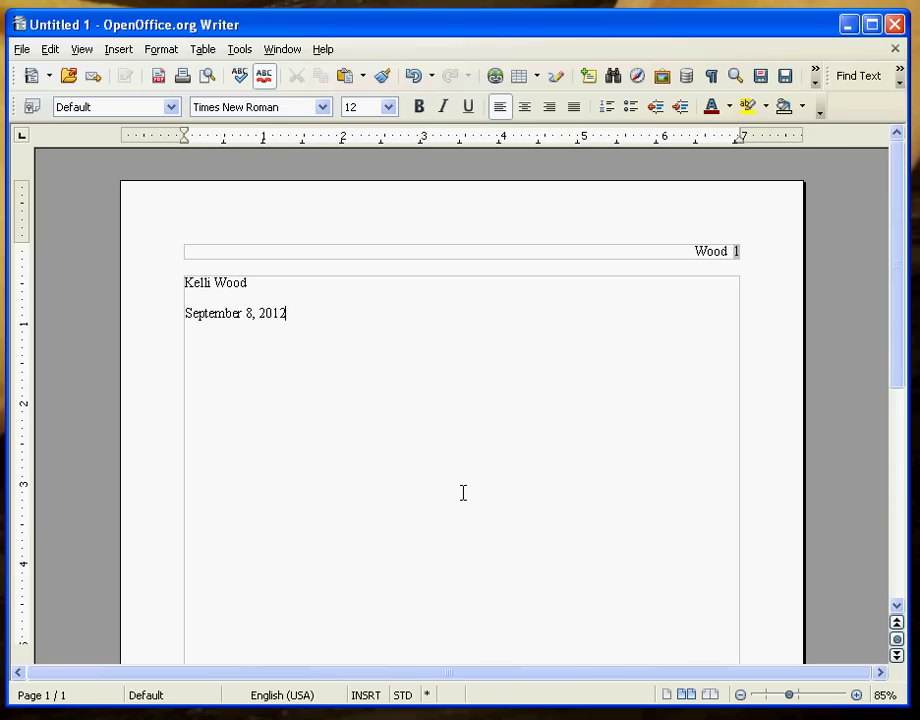
pyautogui.press('Return')
pyautogui.write('English 1301')
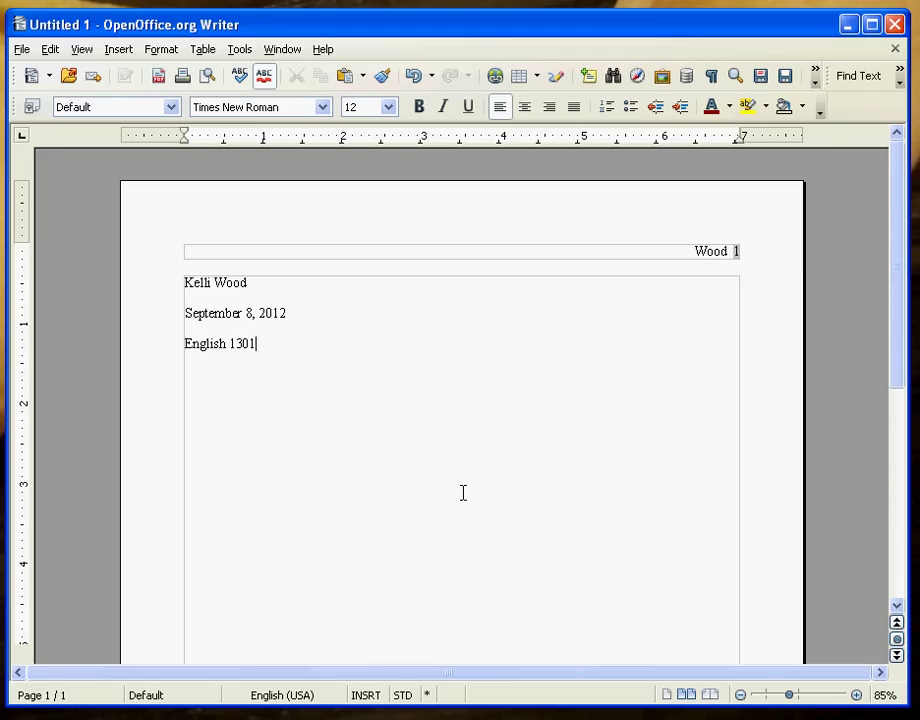
pyautogui.press('Return')
pyautogui.write('Practice Assigment')
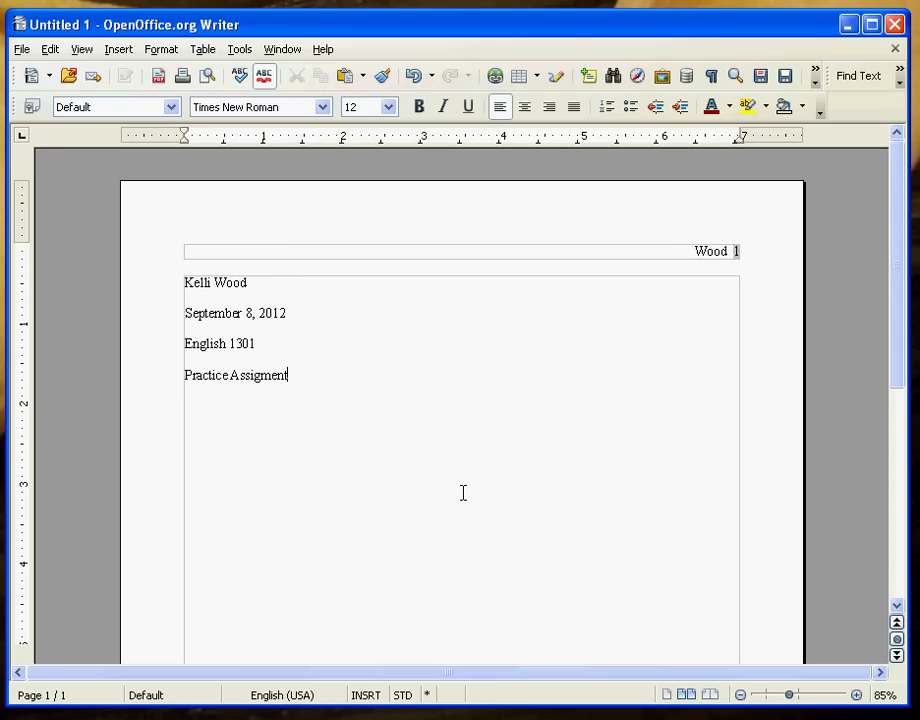
pyautogui.press('Return')
# - Correct the misspelled 'Assigment' to 'Assignment' using the spelling suggestions
pyautogui.click(262, 380)
pyautogui.write('n')
pyautogui.rightClick(262, 380)
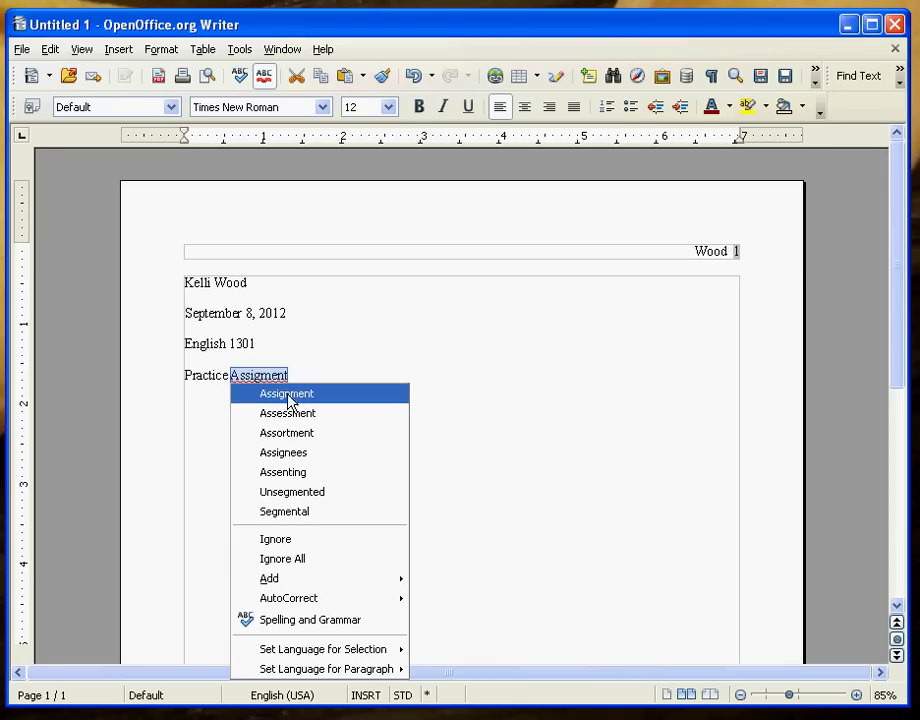
pyautogui.click(288, 394)
pyautogui.click(226, 399)
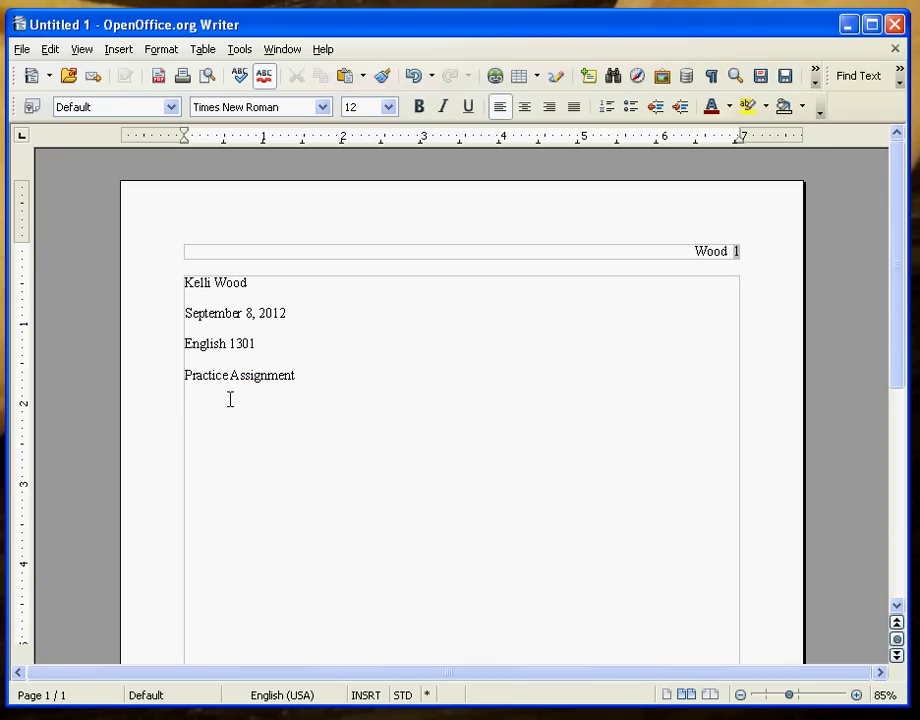
# - Add a centered 'Spiffy Title' line below the heading and left-align the following line
pyautogui.click(322, 374)
pyautogui.click(187, 401)
pyautogui.click(309, 374)
pyautogui.click(329, 406)
pyautogui.click(530, 115)
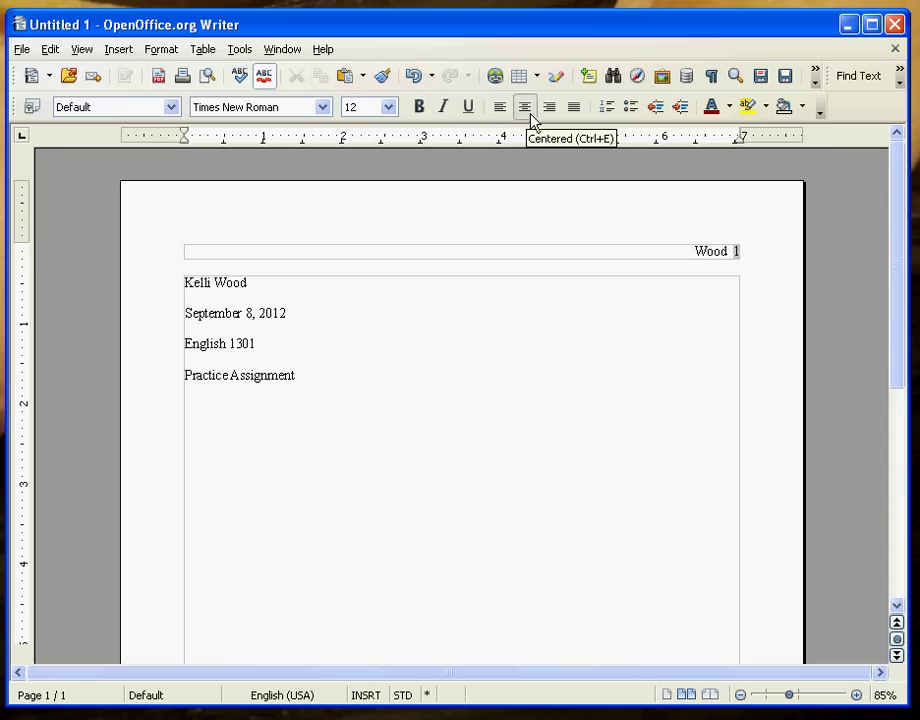
pyautogui.write('Spiffy W')
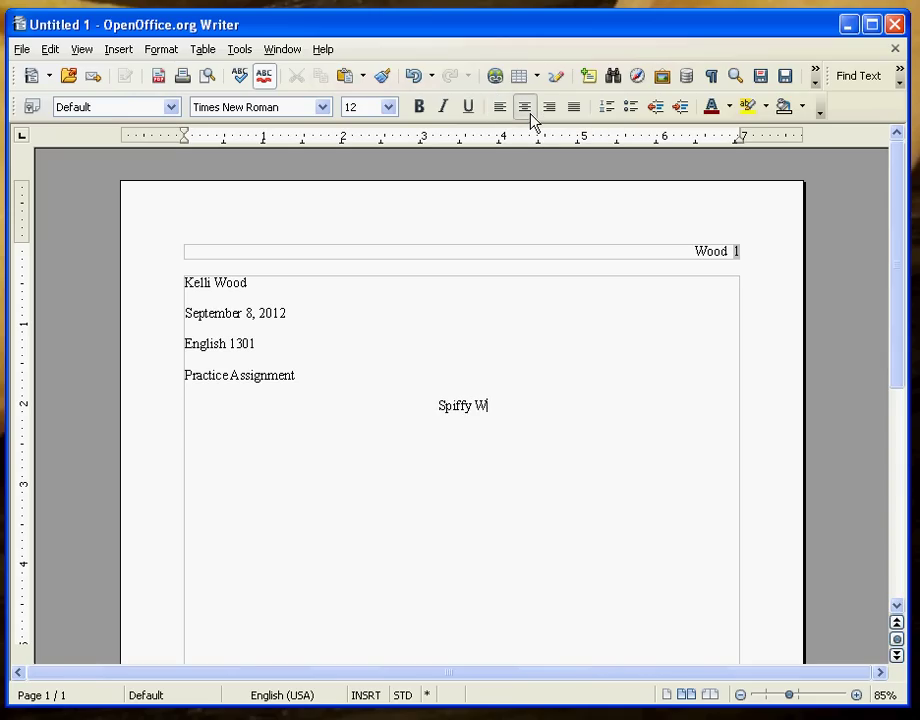
pyautogui.press('BackSpace')
pyautogui.write('Title')
pyautogui.press('Return')
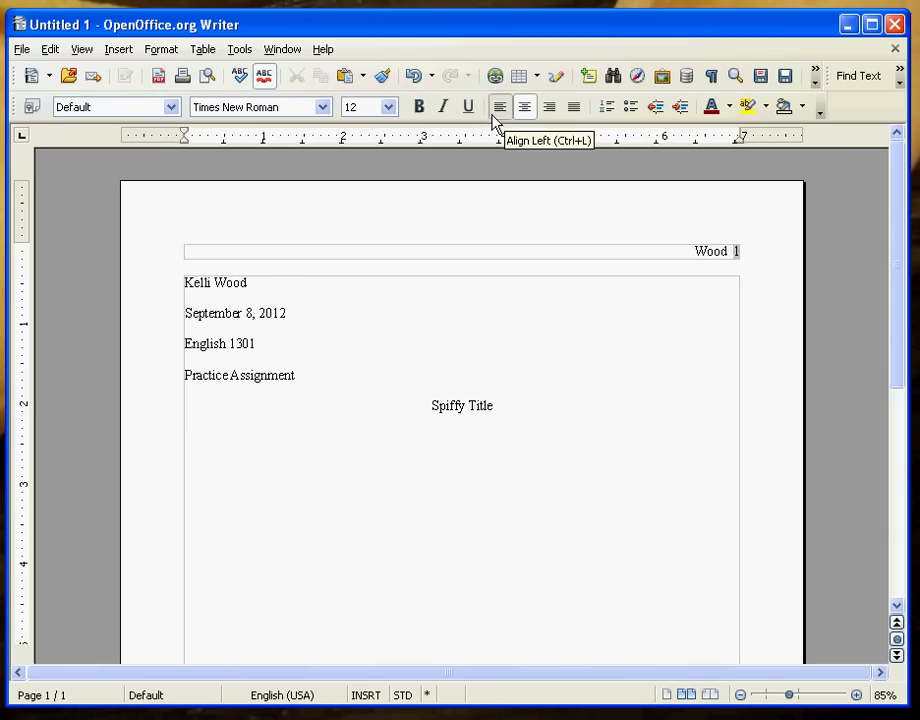
pyautogui.click(493, 117)
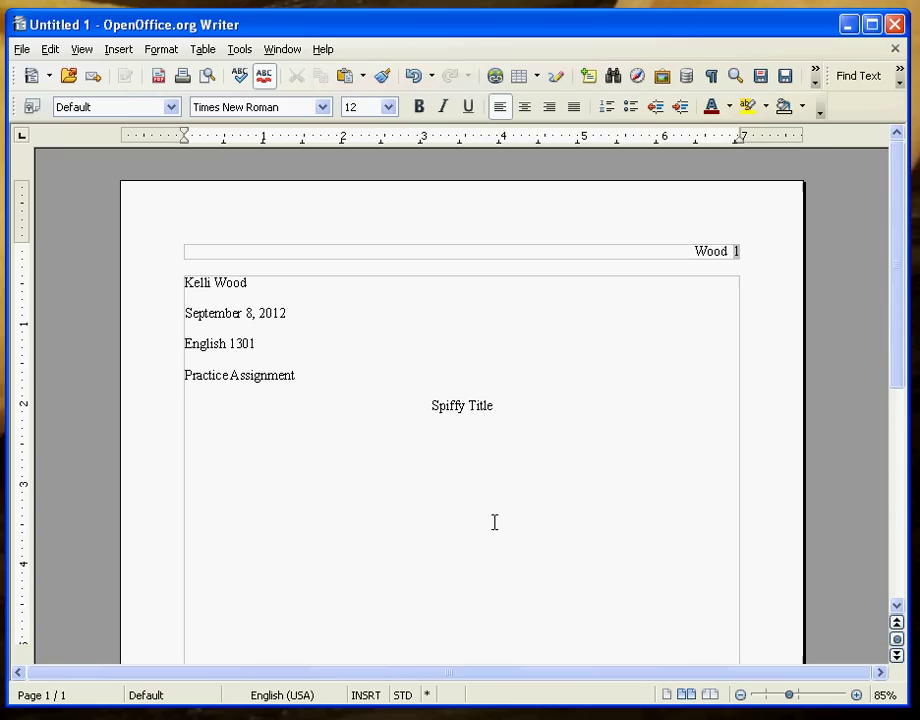
# - Type two paragraphs of placeholder body text, ending the first with a period
pyautogui.write('djf djf;lkdj  kldjf ;dsjkf;dj;lfkj dlkjf')
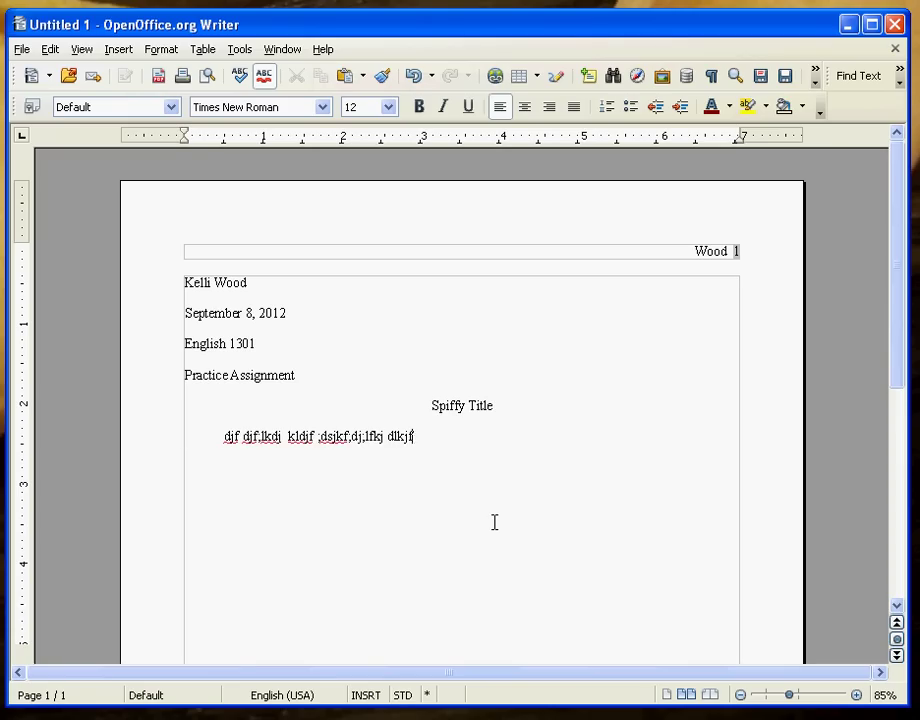
pyautogui.write(' l;kkj kjd fkdjskj ;lkdsjfl; adsk')
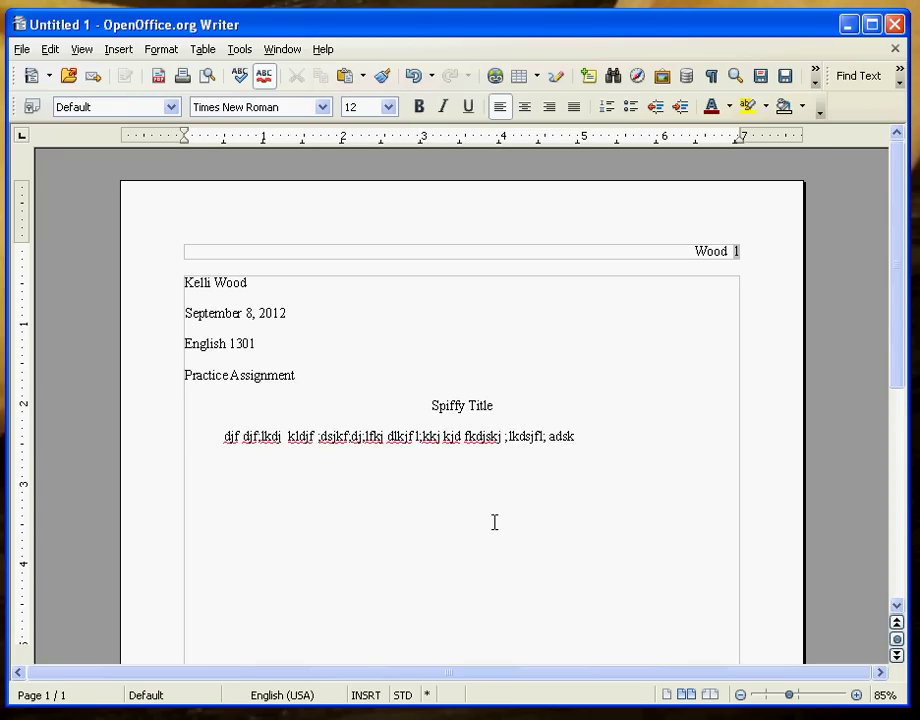
pyautogui.write('jf;dlkjf ;kdjf;adlskjf ;dkslif')
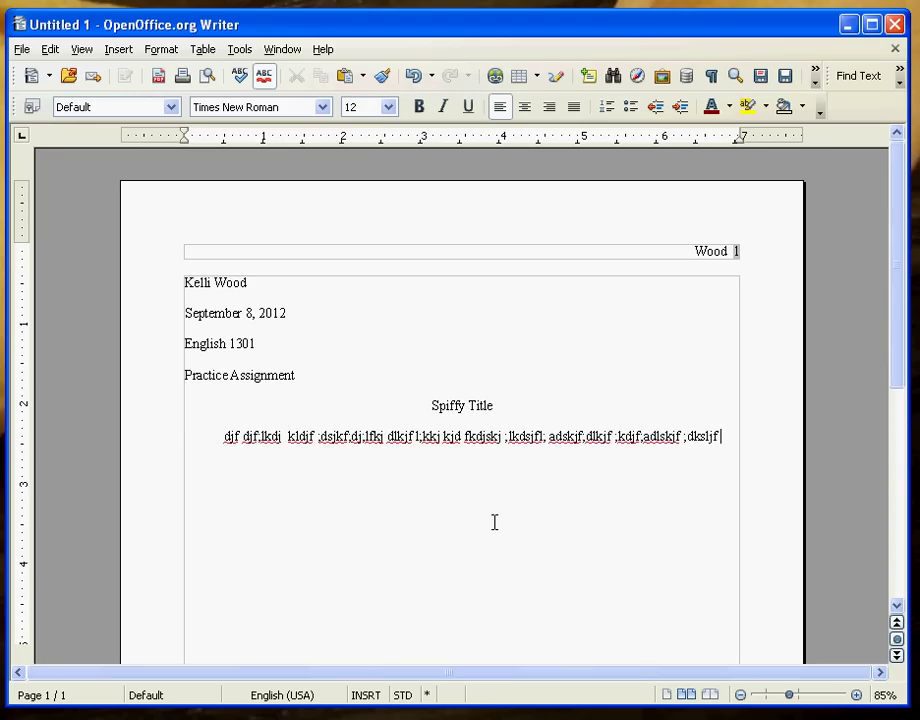
pyautogui.write(' kljd ;kasdjf;ldsjf ;kldsjf ;kadlsj')
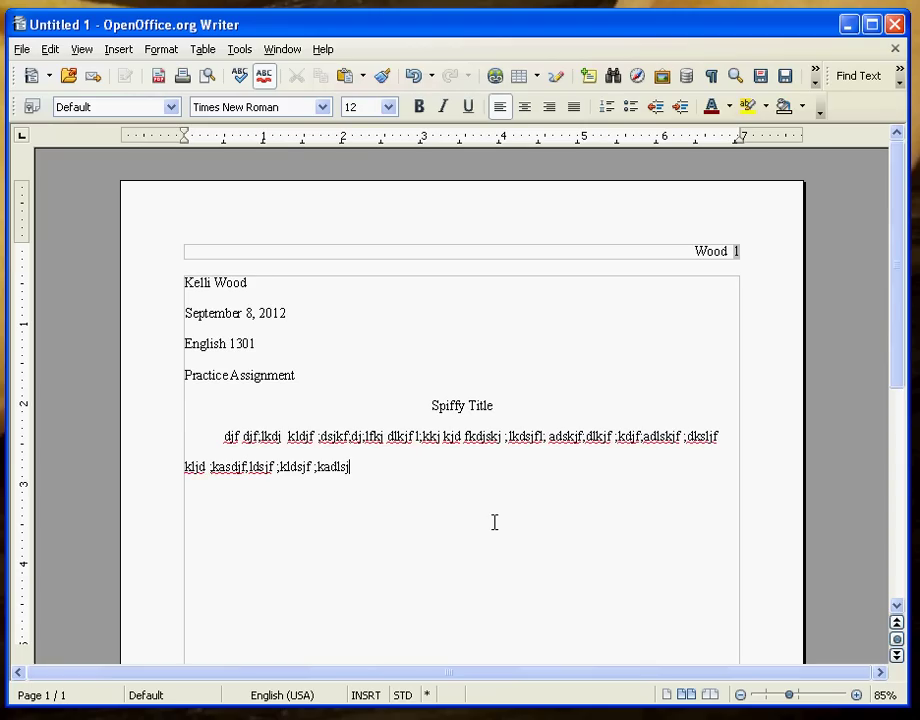
pyautogui.write('f kdjsf ;adklsjf ;ladksjf ;dj;lajd;fkjd;lkj')
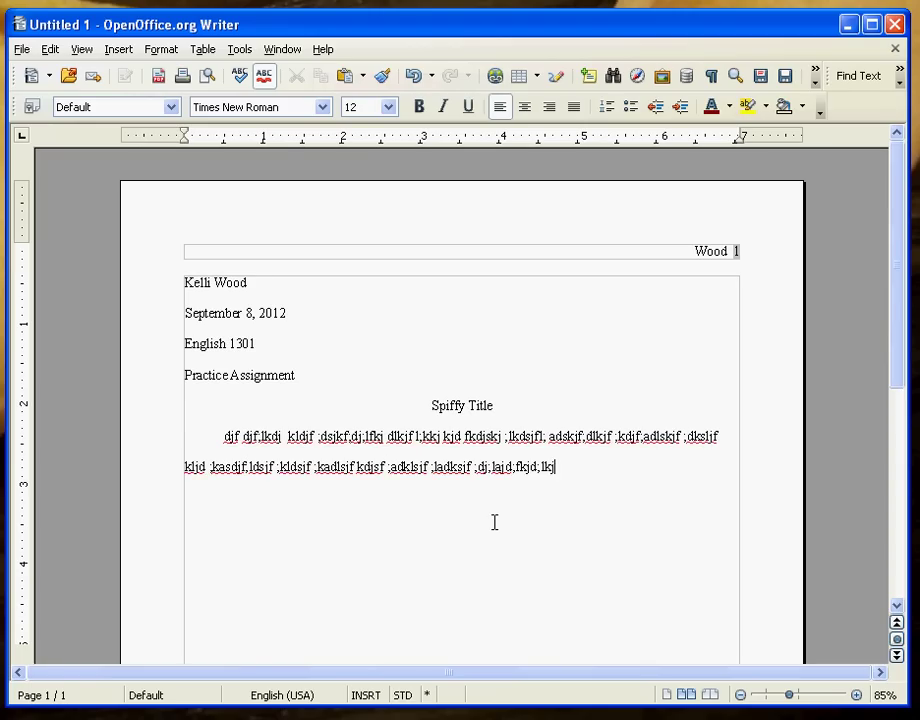
pyautogui.write('f;aldsjf;lkdjsf;lka lk;dsf ;lkdsjf ;lkadsjf ;')
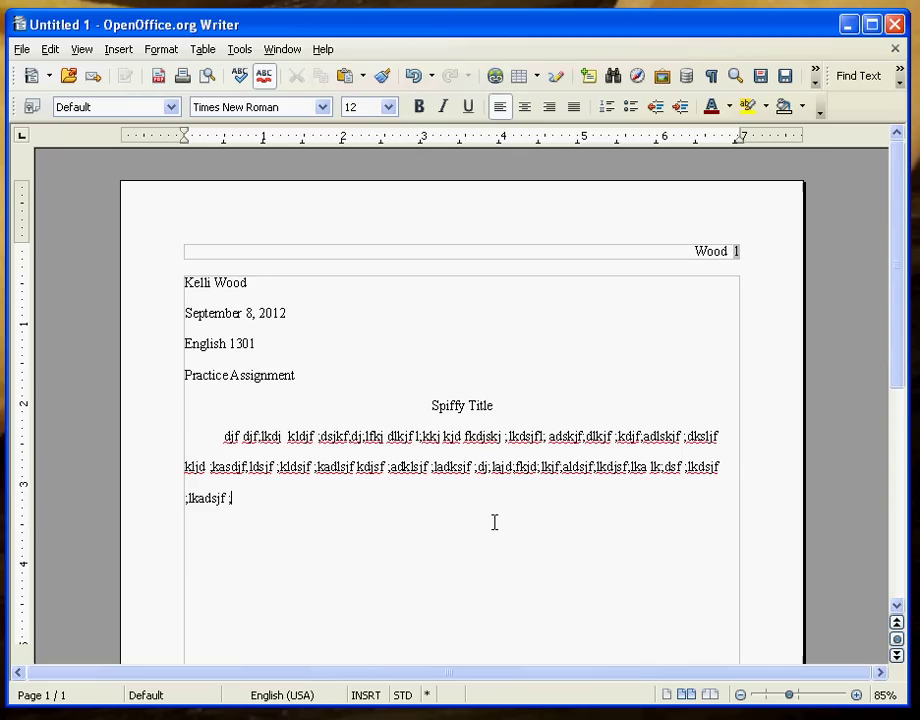
pyautogui.write('kldsj ;lkdasj f;ladjslas.')
pyautogui.press('Return')
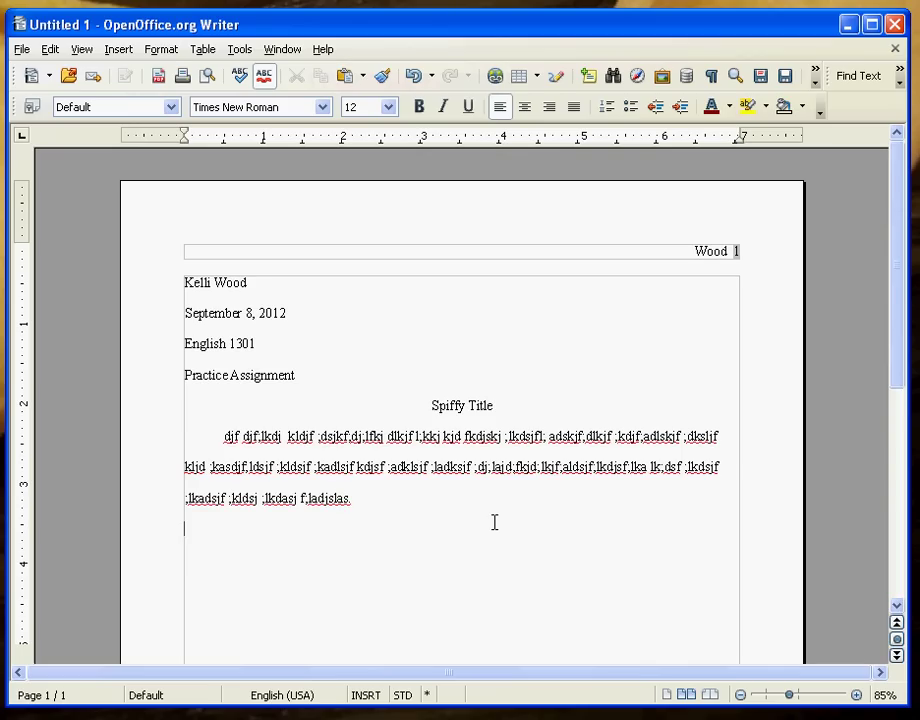
pyautogui.write('Kj ;aldskjf;ldksj')
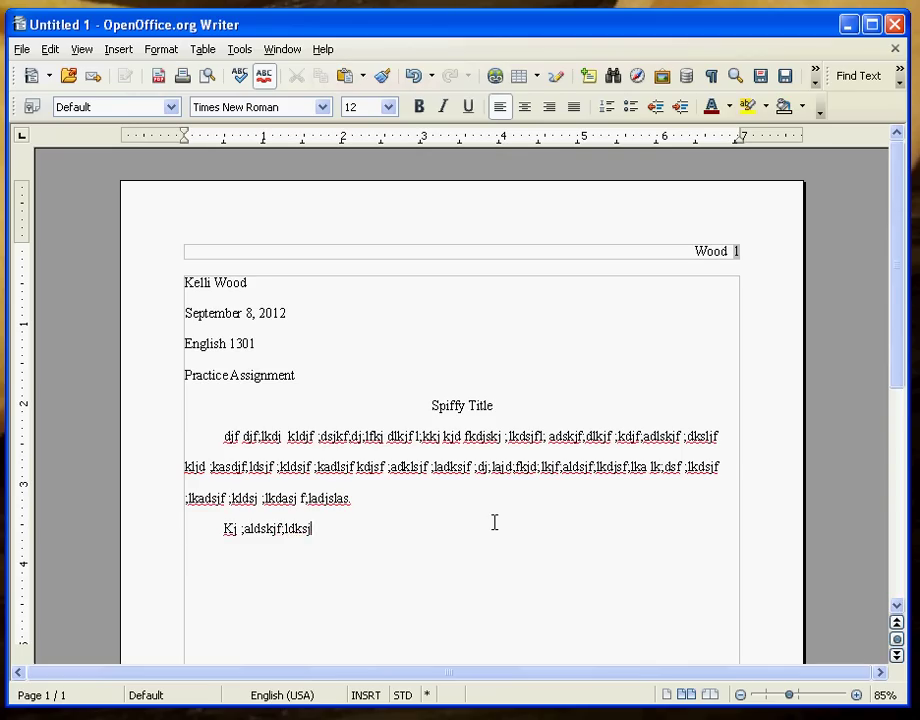
pyautogui.write('f;ladksjf;lakdjs f;kjdsf ;lajds;flkj as;flkj;lk k ;asdj')
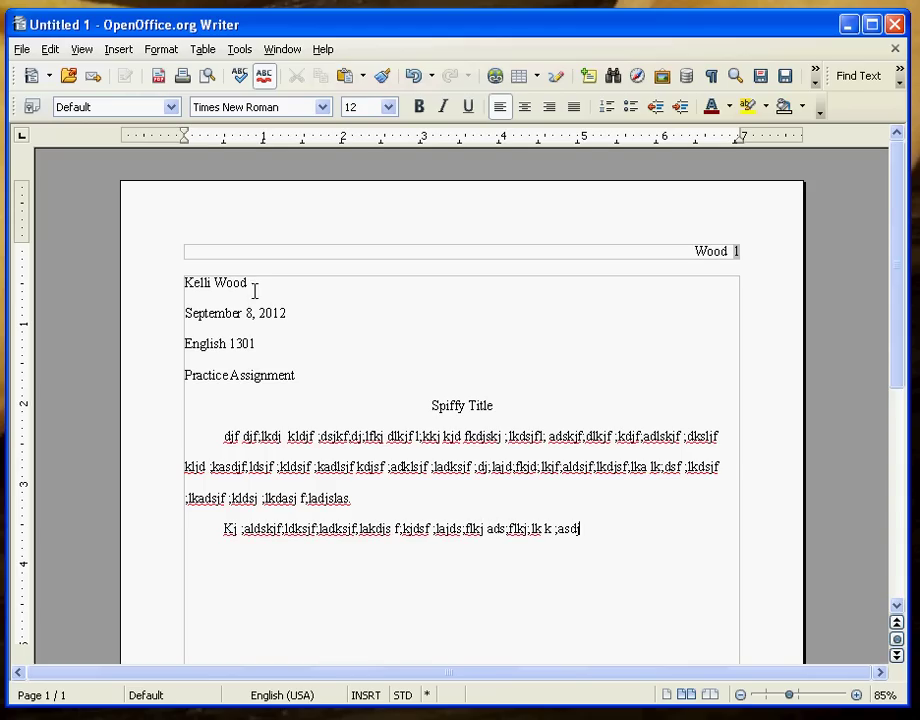
pyautogui.click(216, 297)
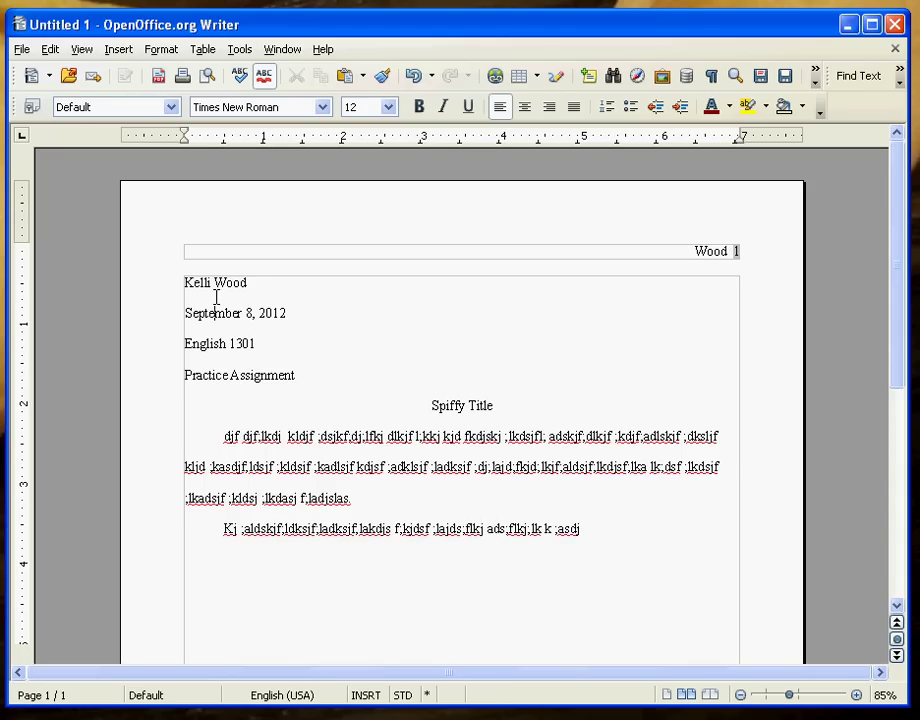
pyautogui.click(231, 375)
pyautogui.click(241, 403)
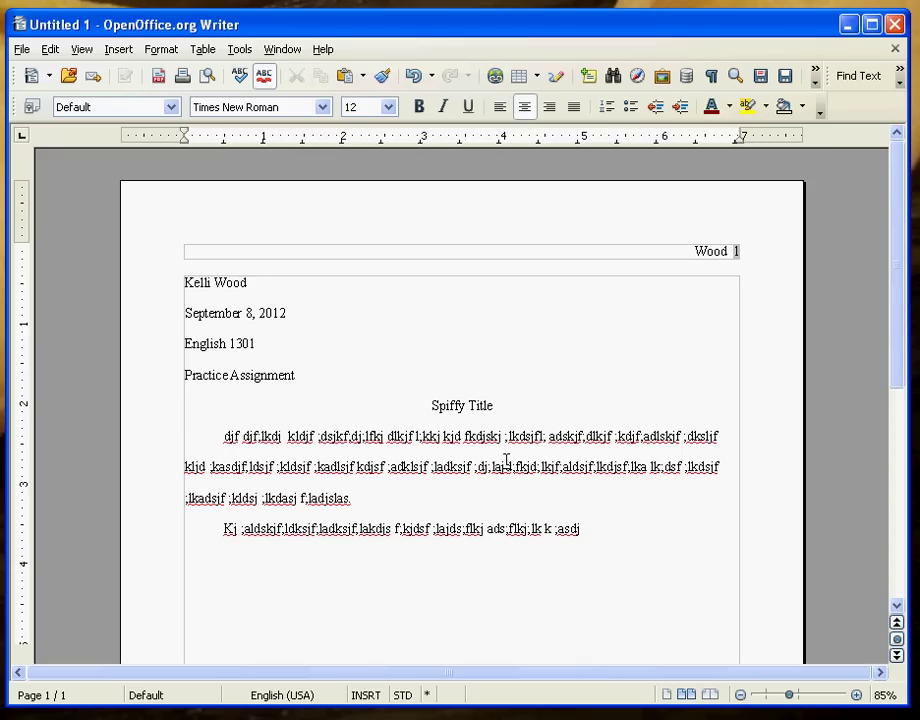
pyautogui.press('Up')
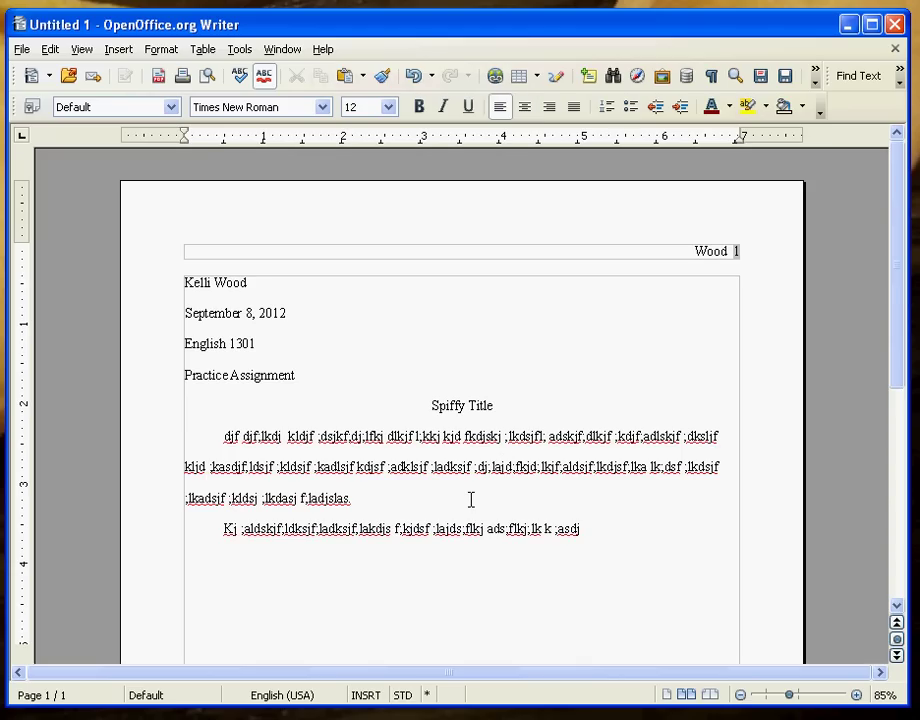
pyautogui.write('.')
pyautogui.click(22, 52)
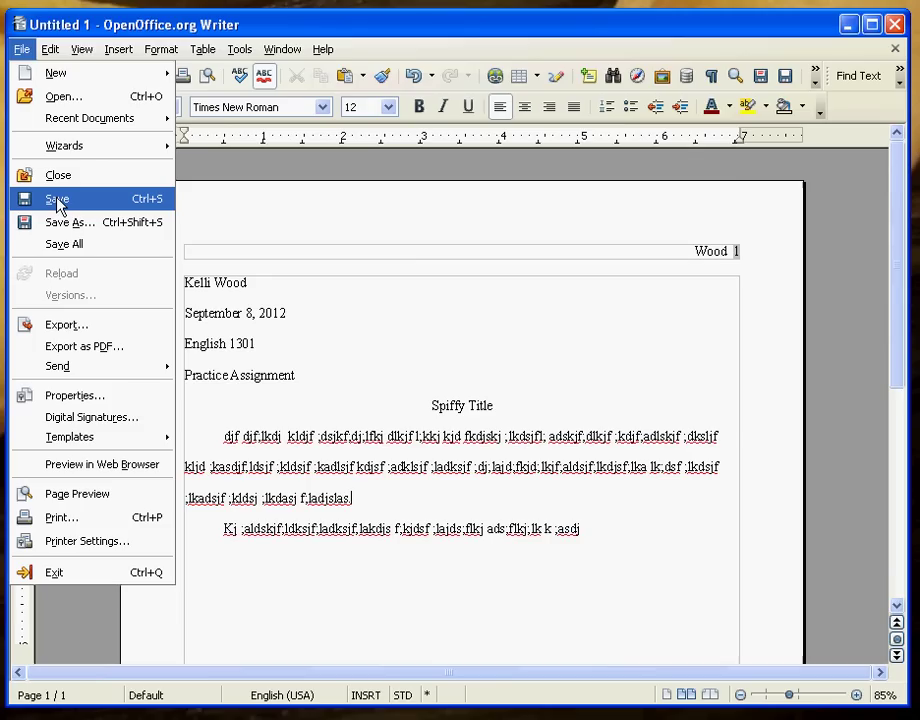
# - Start saving the paper with file type Rich Text Format (.rtf), targeting the Documents folder
pyautogui.click(57, 201)
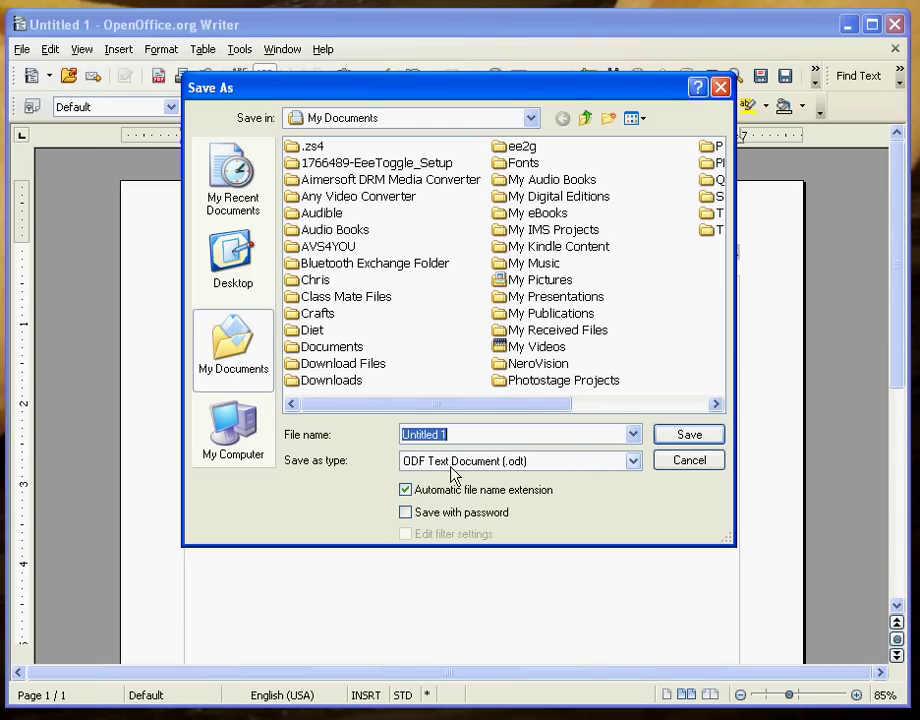
pyautogui.click(633, 463)
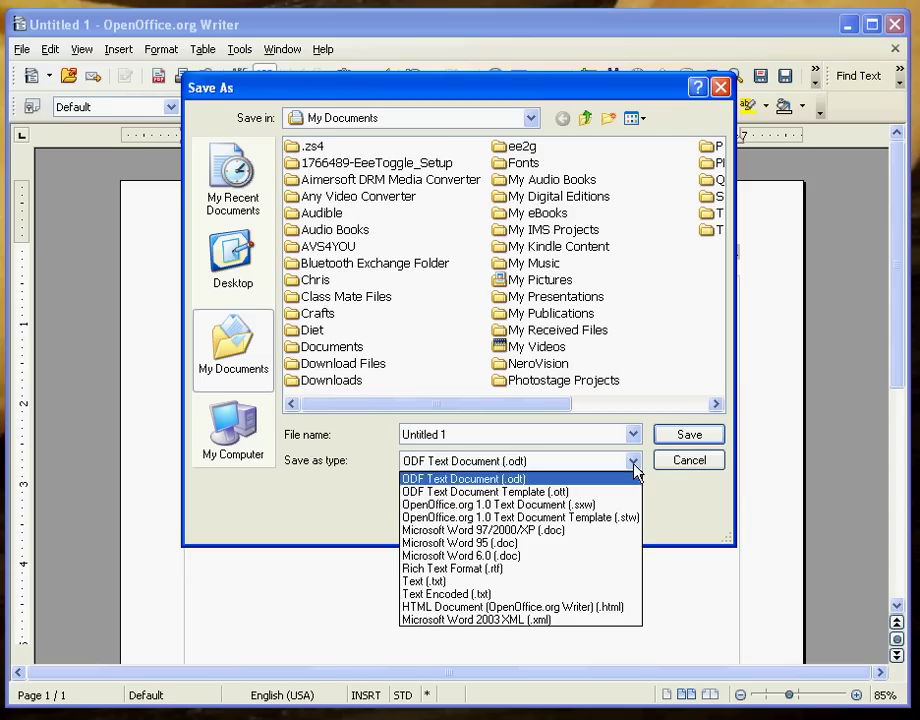
pyautogui.click(497, 569)
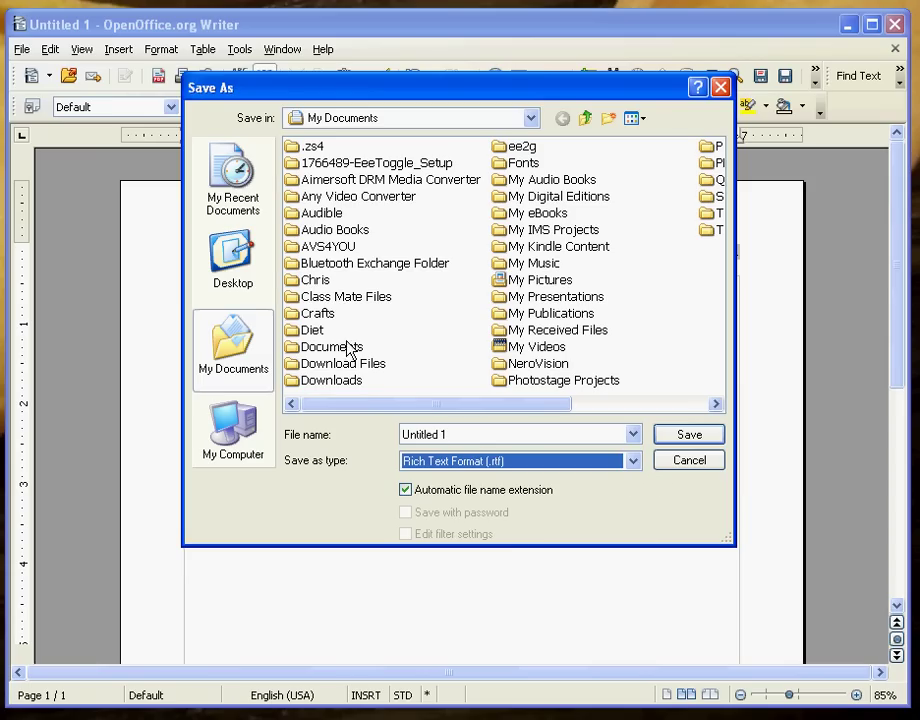
pyautogui.click(348, 350)
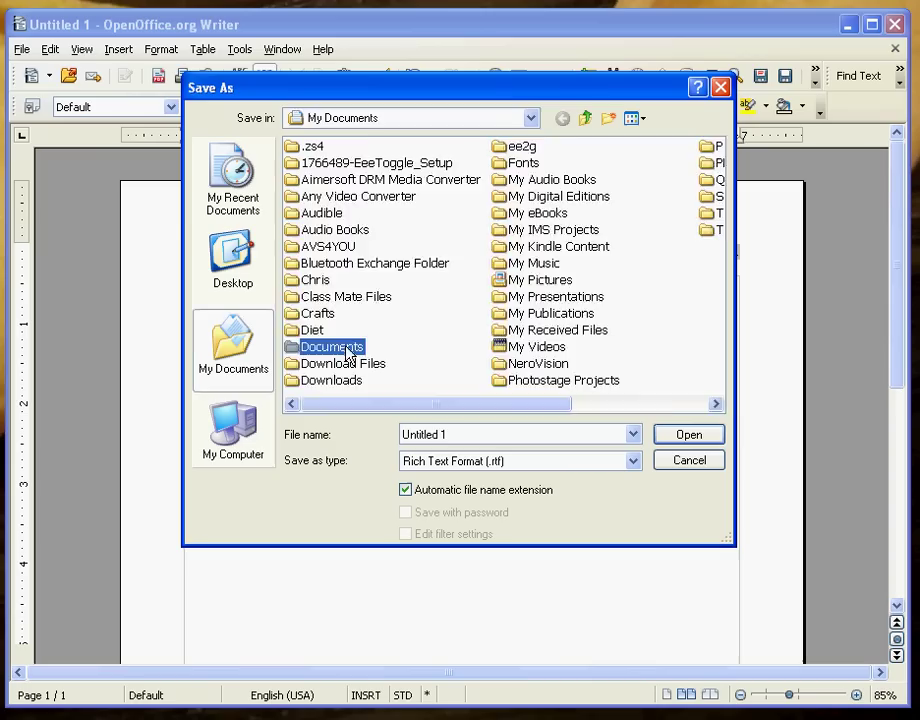
# - Save the paper to Documents as RTF, named with the student's name plus '_PracticeAssigment'
pyautogui.doubleClick(350, 352)
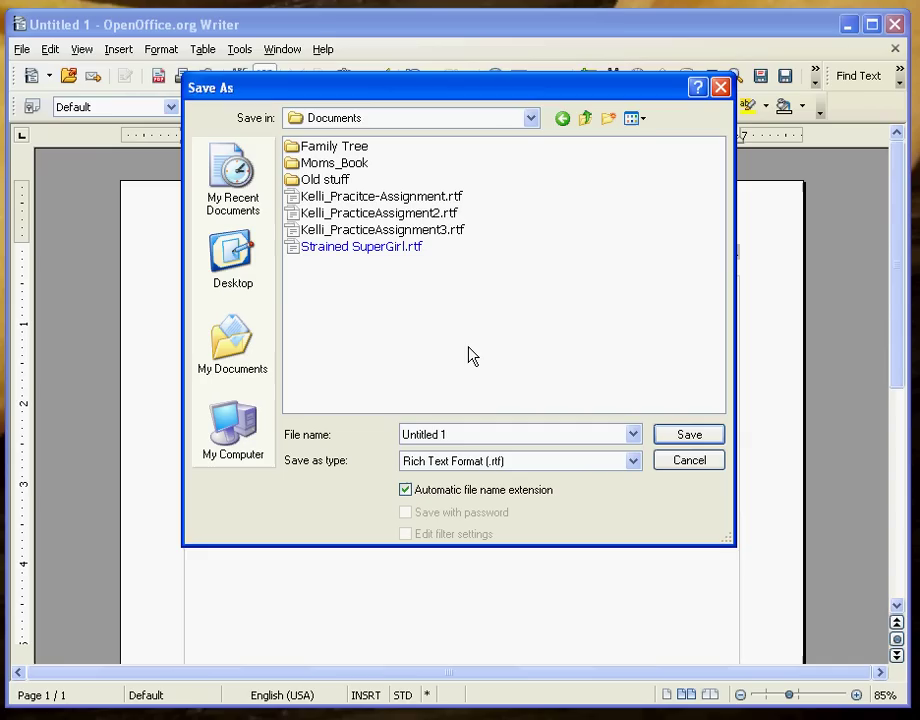
pyautogui.doubleClick(502, 433)
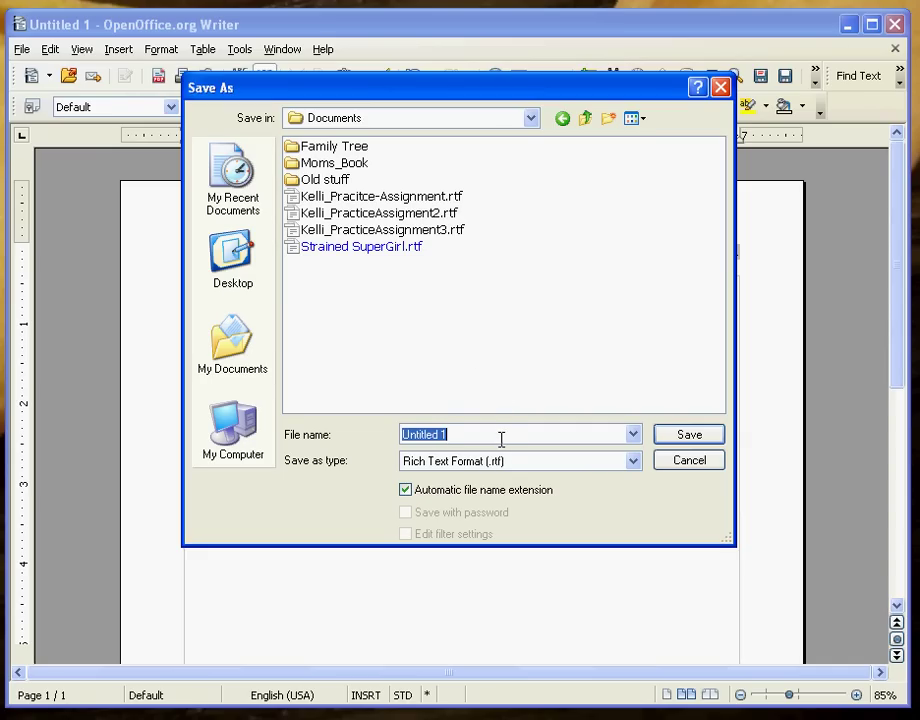
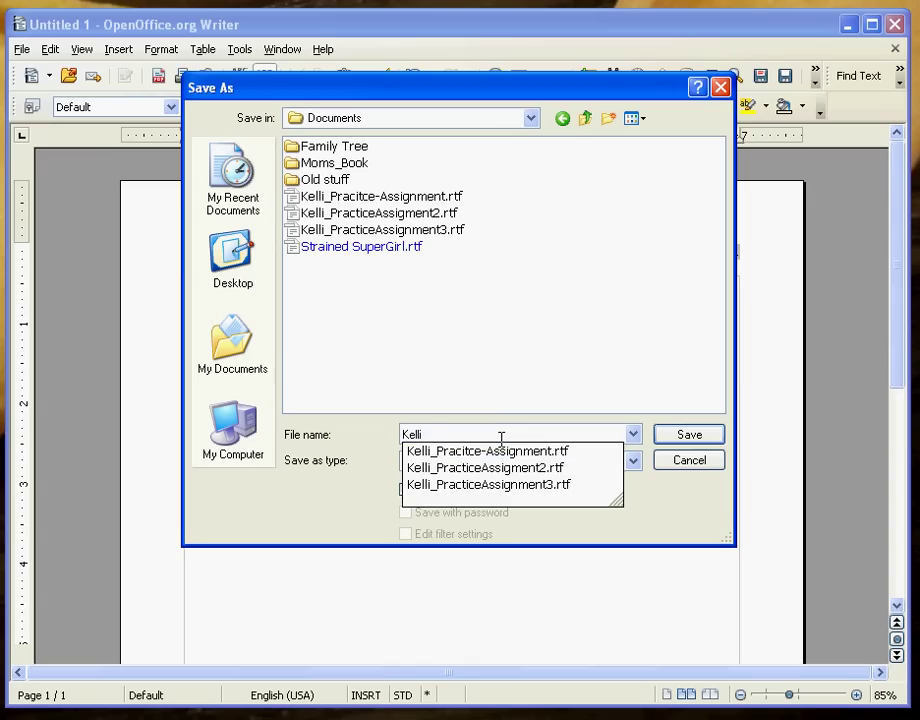
pyautogui.press('Escape')
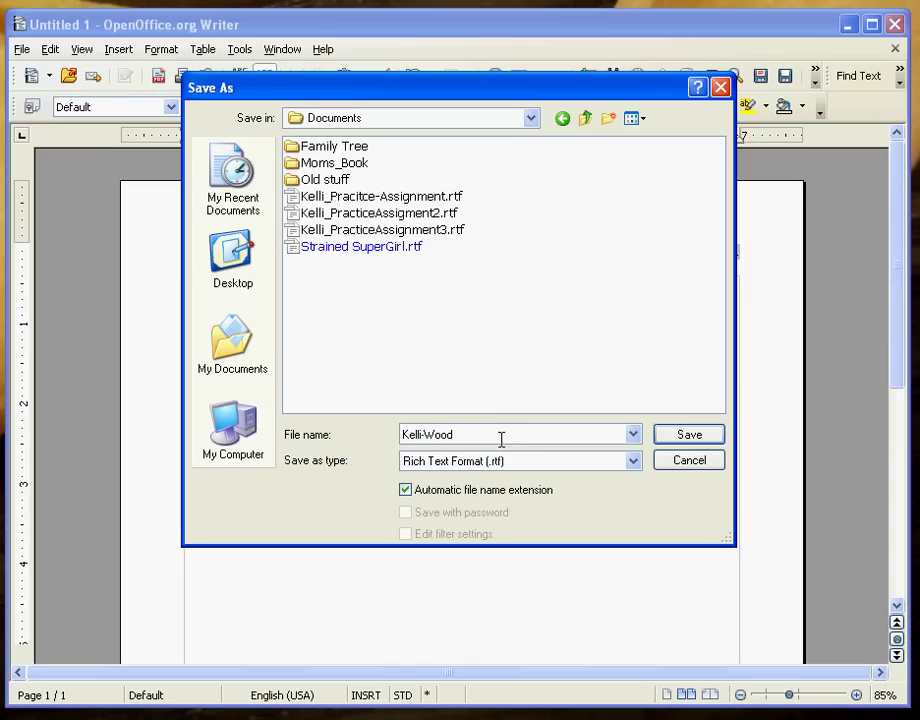
pyautogui.write('_PracticeAssigment')
pyautogui.click(522, 434)
pyautogui.write('n')
pyautogui.press('BackSpace')
pyautogui.click(692, 438)
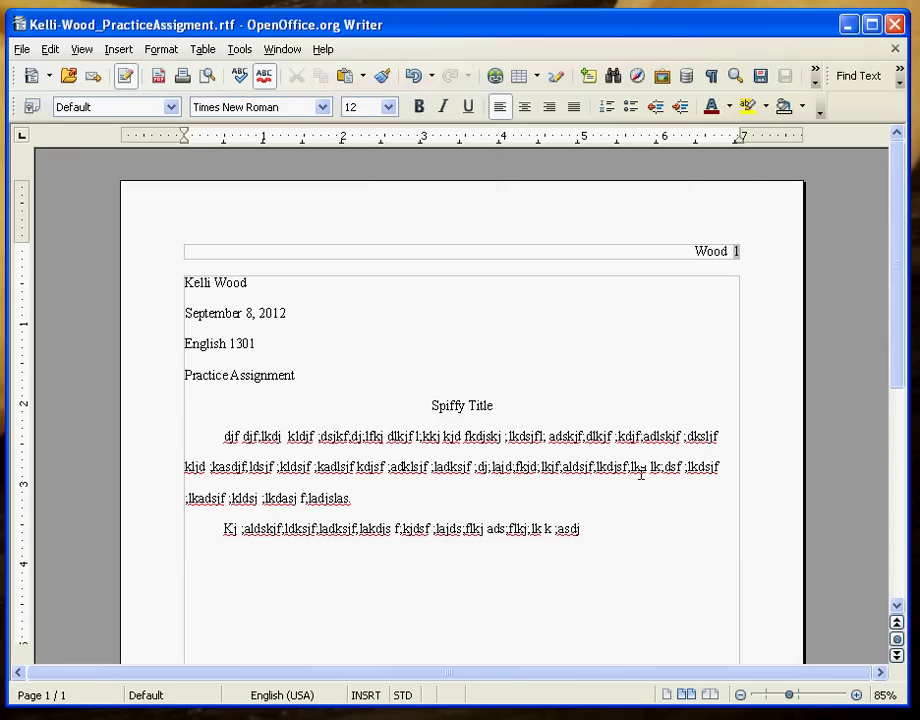
# - Extend the second paragraph with another line of placeholder text and re-save the RTF file
pyautogui.write('kldsjf ;lkasdjfkd;jasdkl;fj;laksdf,a')
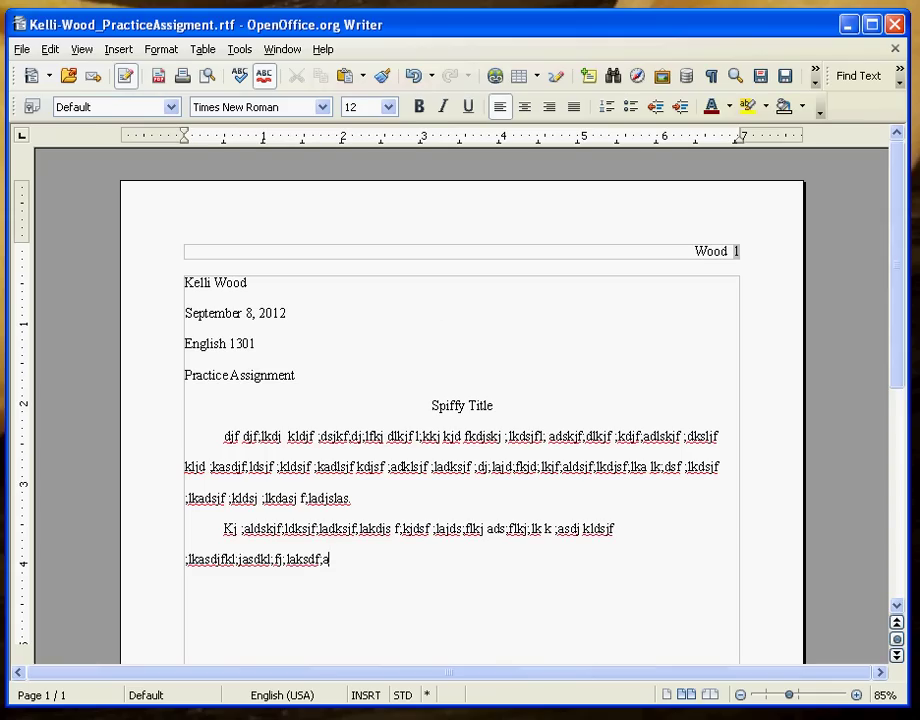
pyautogui.click(21, 49)
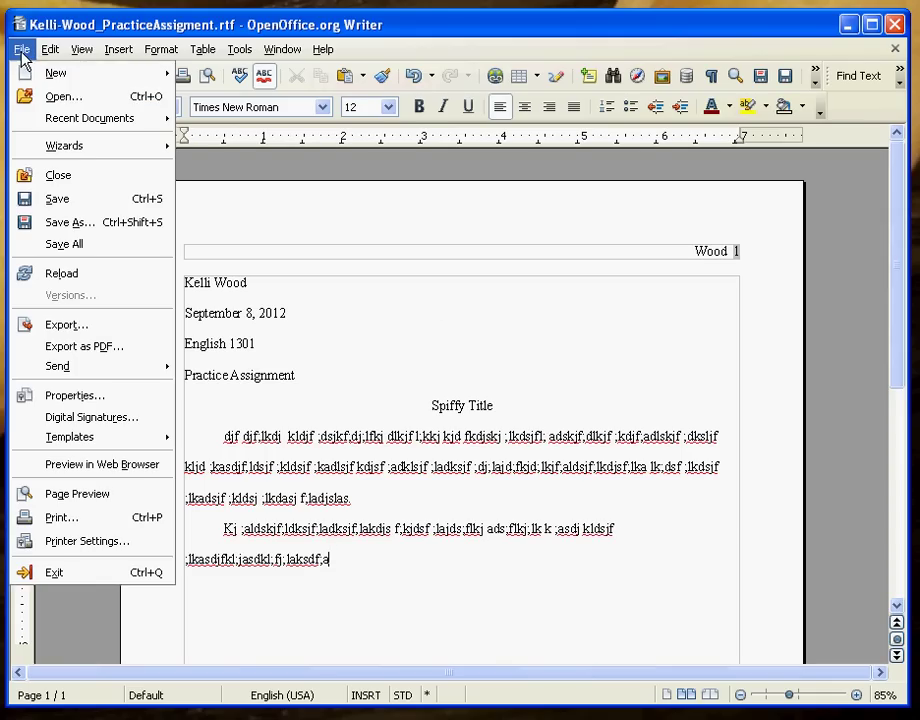
pyautogui.click(70, 199)
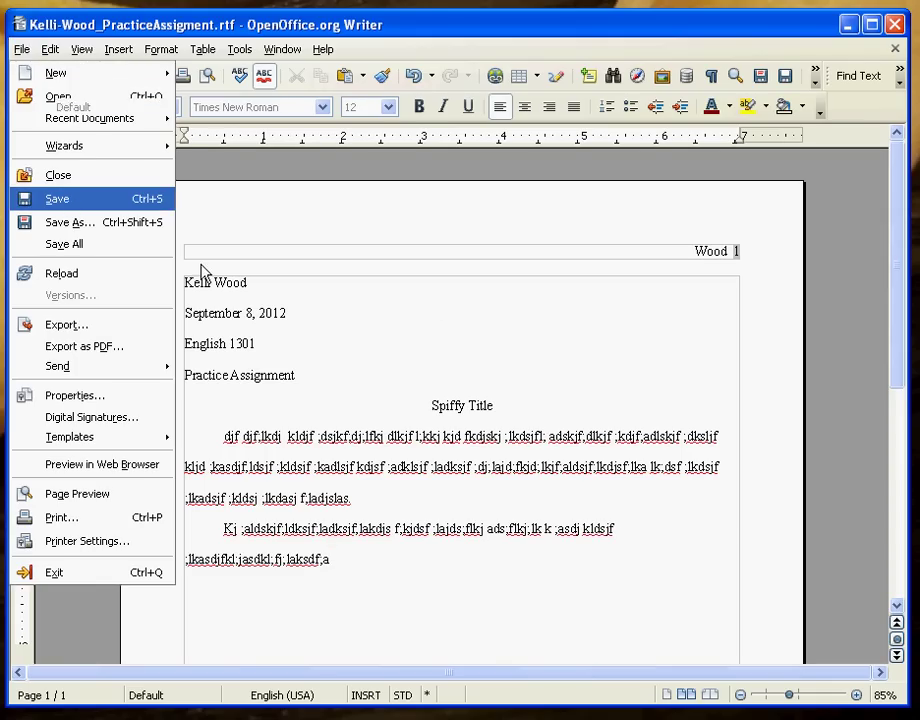
# - Delete all of the paper's text from the date onward, leaving a fresh empty line
pyautogui.moveTo(357, 558); pyautogui.dragTo(187, 305)
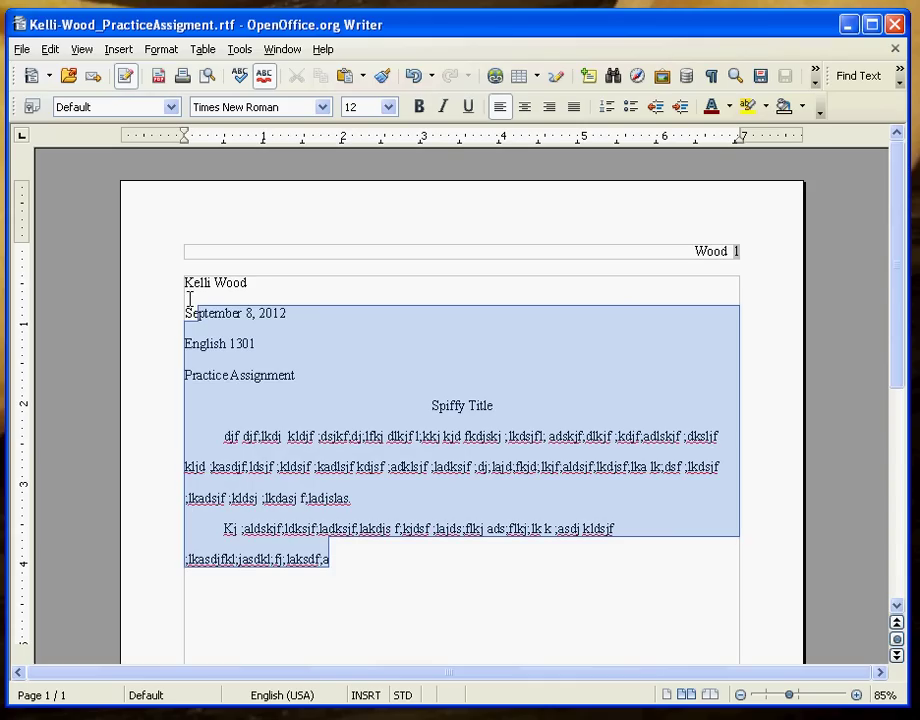
pyautogui.press('BackSpace')
pyautogui.press('BackSpace')
pyautogui.press('BackSpace')
pyautogui.press('BackSpace')
pyautogui.press('BackSpace')
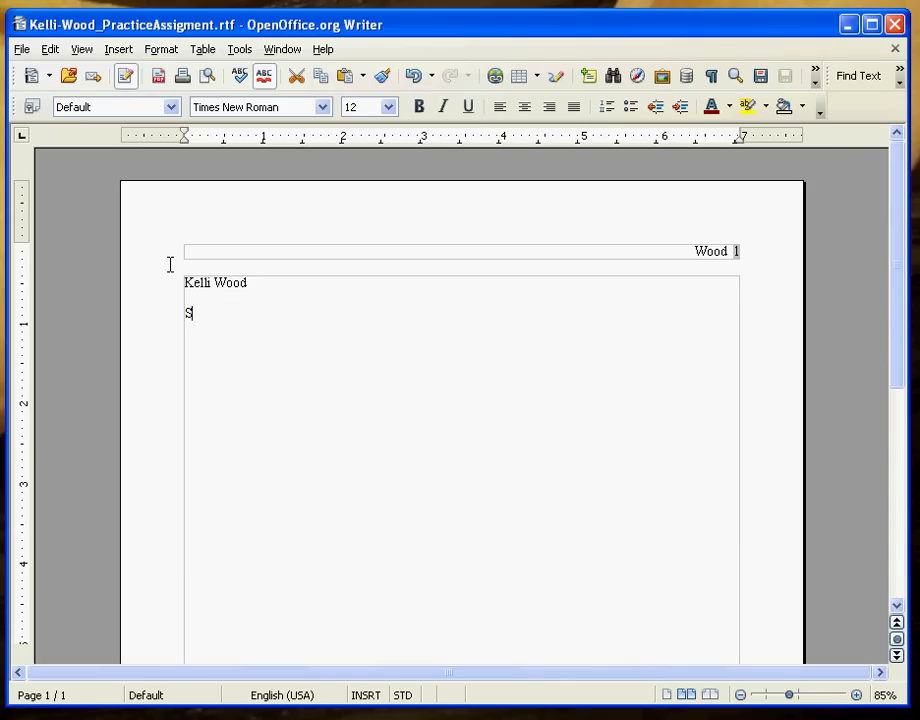
pyautogui.press('BackSpace')
pyautogui.press('BackSpace')
pyautogui.press('BackSpace')
pyautogui.press('BackSpace')
pyautogui.press('BackSpace')
pyautogui.press('BackSpace')
pyautogui.press('BackSpace')
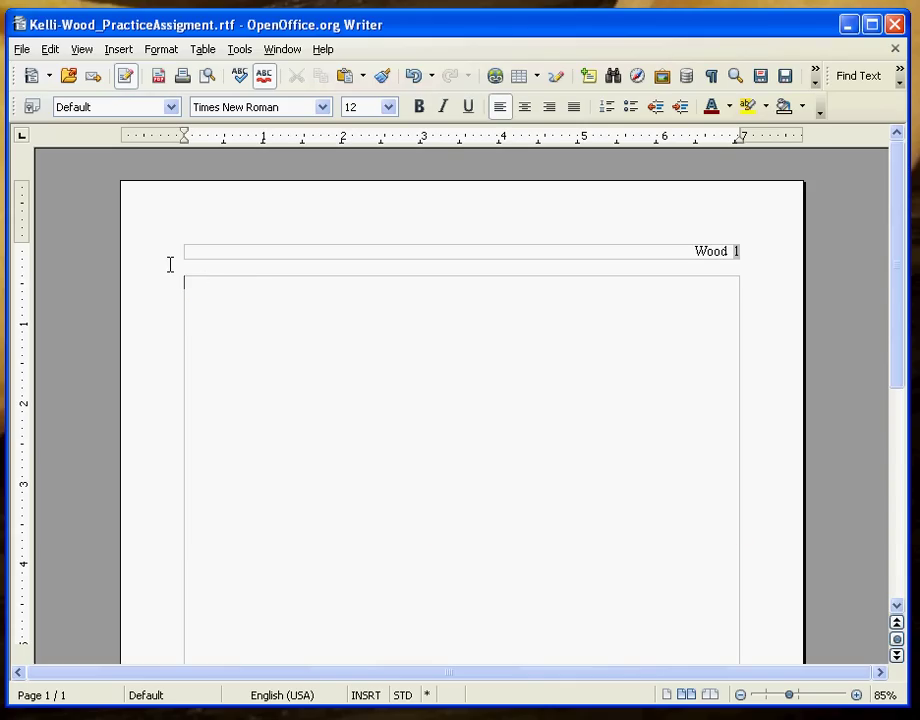
pyautogui.press('Return')
pyautogui.press('Return')
pyautogui.press('Return')
pyautogui.write('e')
pyautogui.write('e')
pyautogui.press('BackSpace')
pyautogui.press('BackSpace')
pyautogui.write('www.openoffice.org')
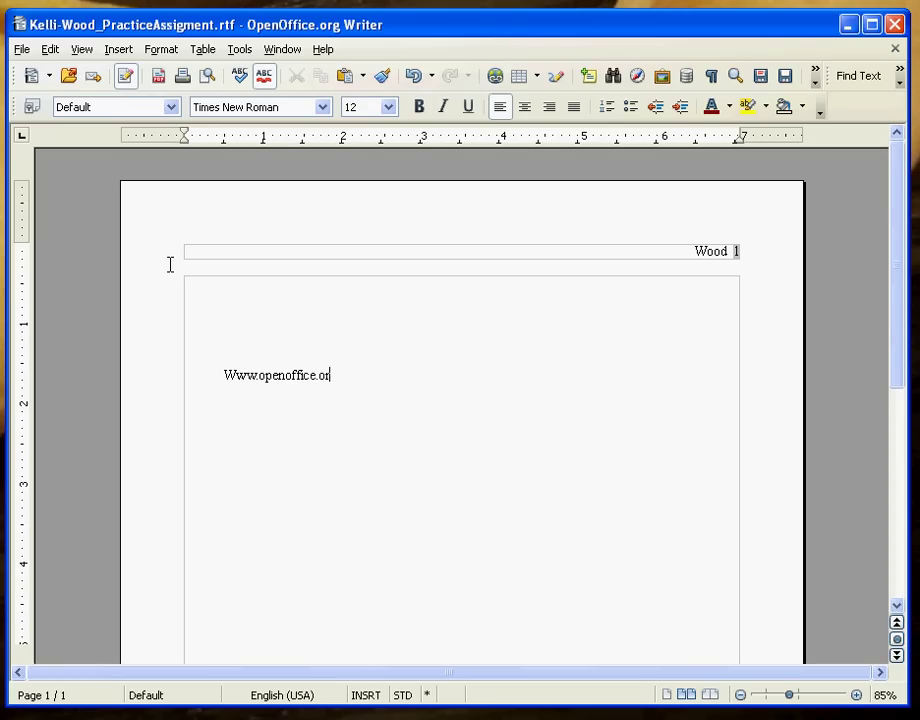
pyautogui.click(236, 367)
pyautogui.press('BackSpace')
pyautogui.write('w')
pyautogui.click(415, 385)
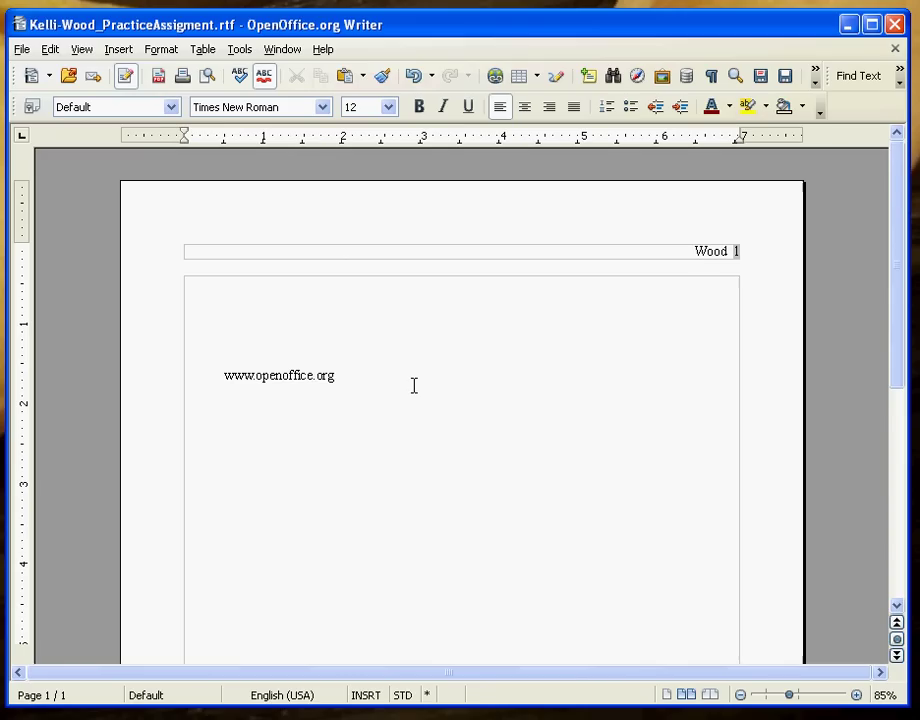